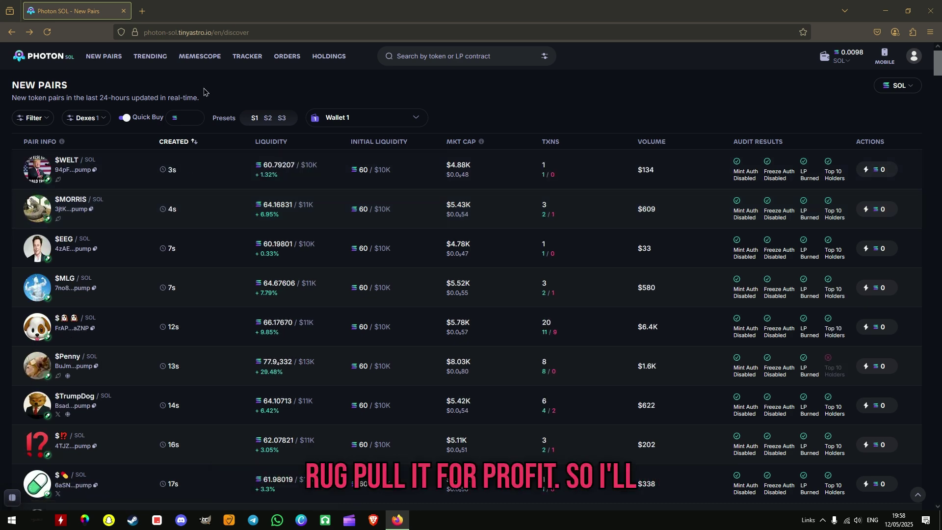
- Open, close and reopen the Dexes exchange filter, leaving only Pump.fun ticked
left_click(86, 118)
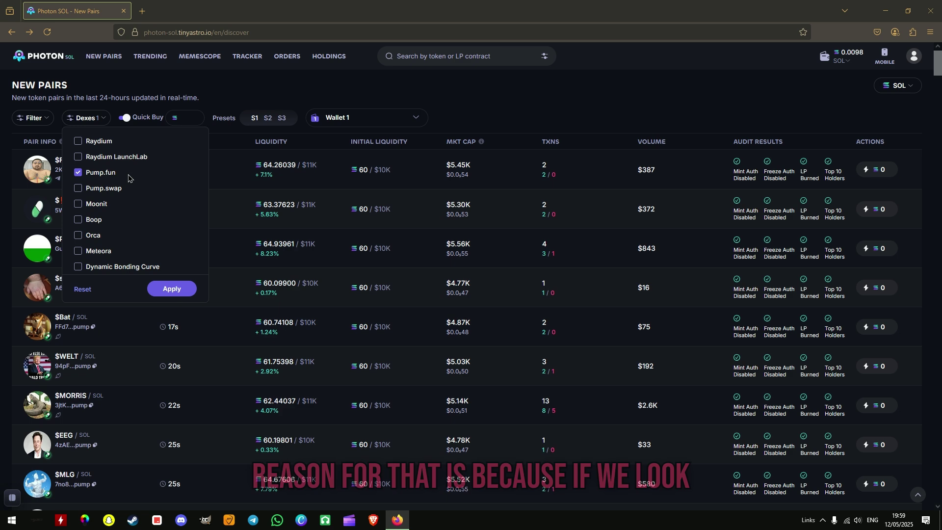
left_click(521, 108)
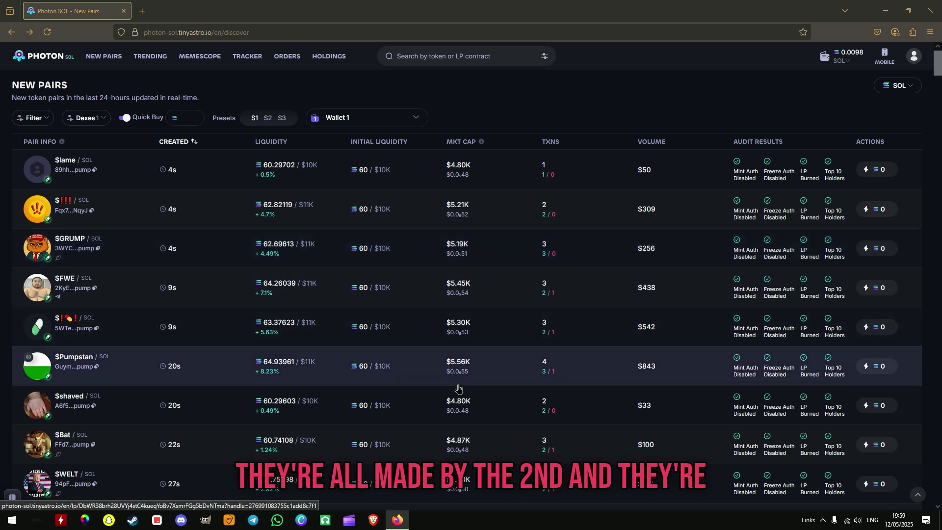
scroll(464, 376, "down", 2)
scroll(468, 368, "down", 2)
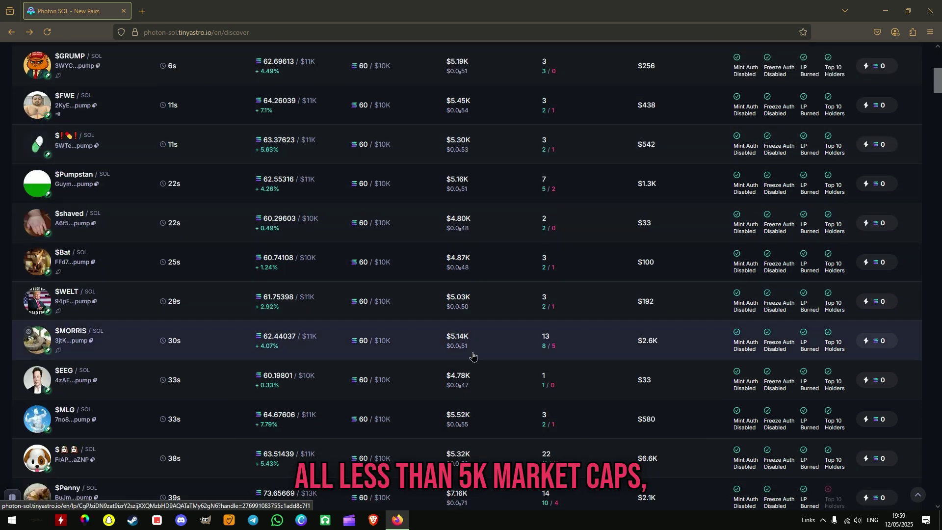
scroll(473, 412, "up", 5)
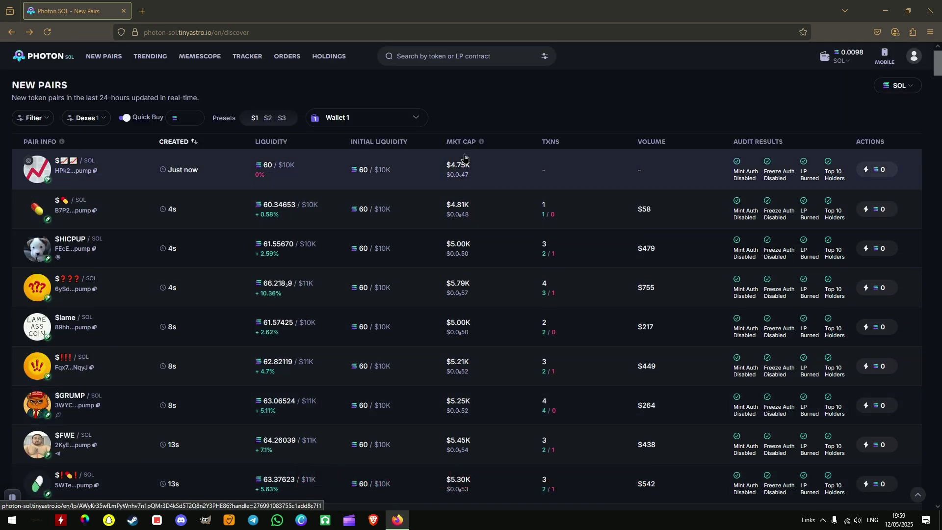
left_click(103, 119)
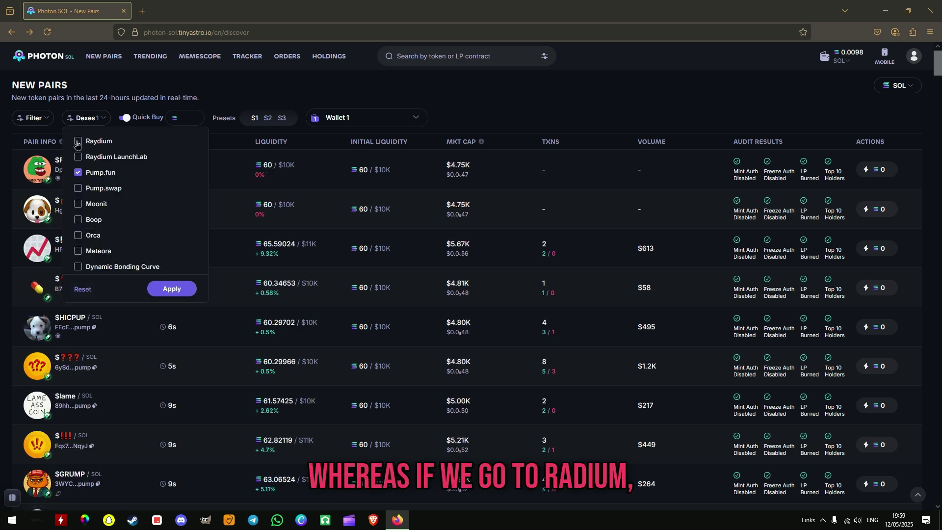
- Change the Dexes filter from Pump.fun to Raydium only and apply it
left_click(77, 141)
left_click(78, 172)
left_click(172, 289)
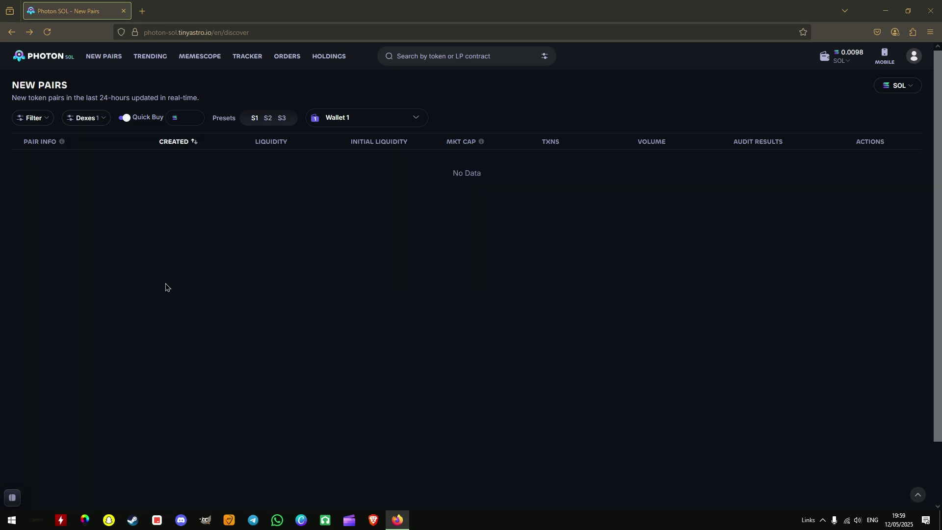
left_click(99, 118)
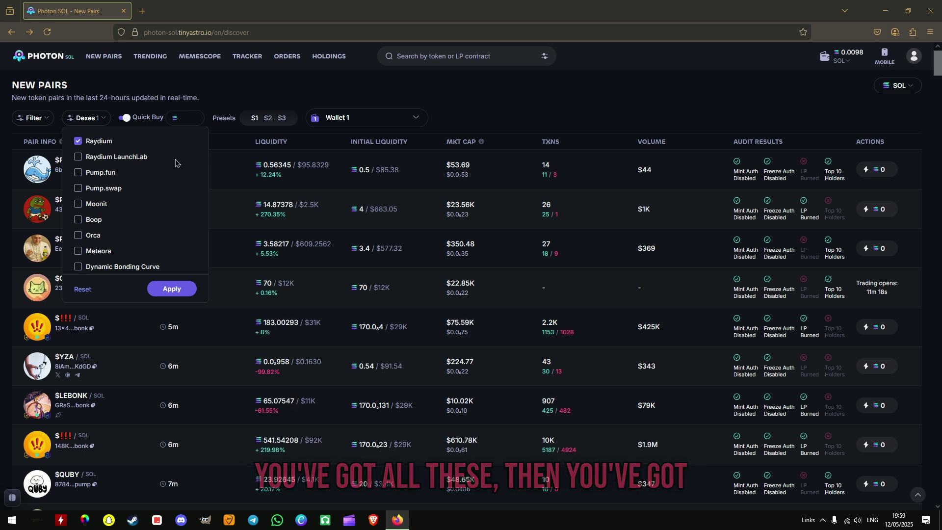
left_click(479, 115)
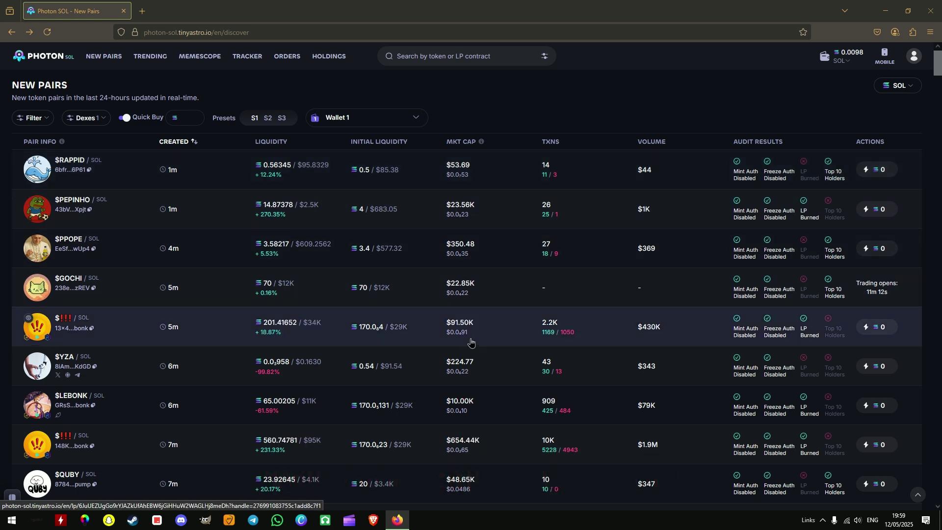
scroll(470, 343, "down", 2)
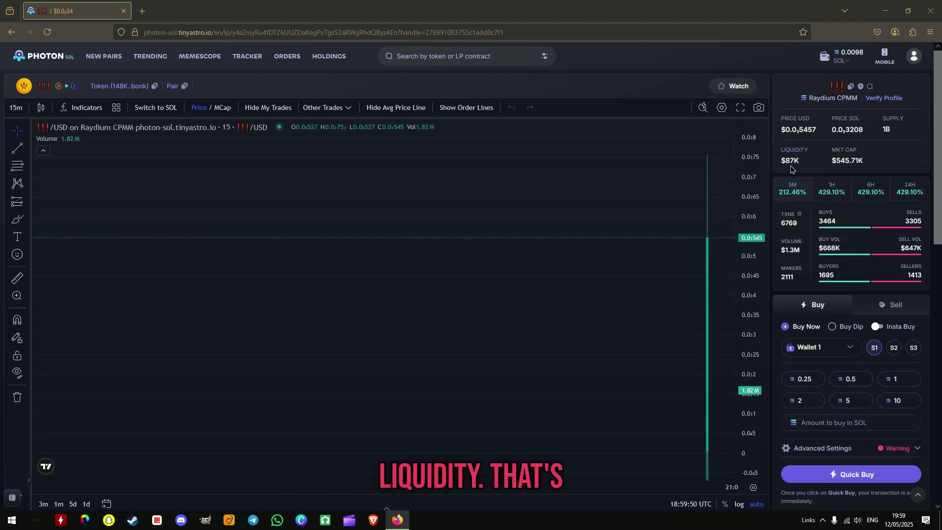
- Highlight the liquidity figure, then briefly view the $IPXAI token before returning to New Pairs
double_click(807, 171)
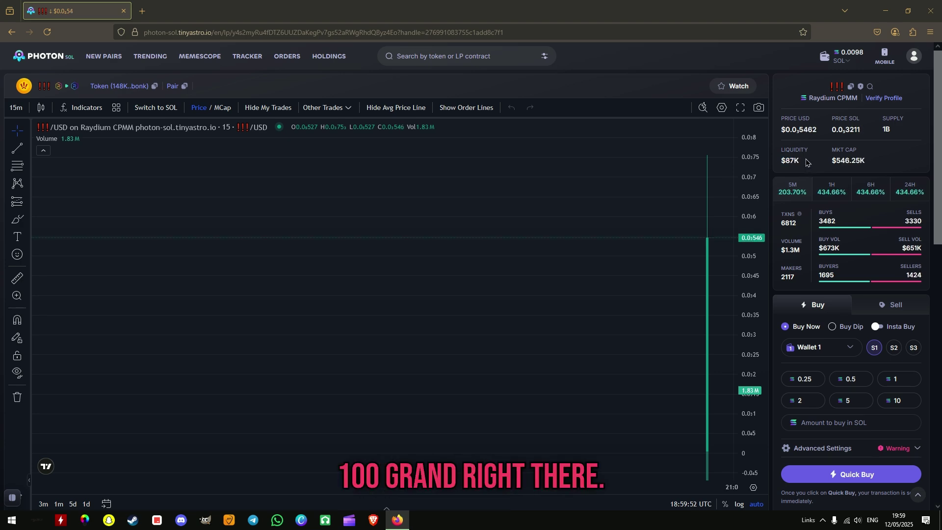
key("alt+Left")
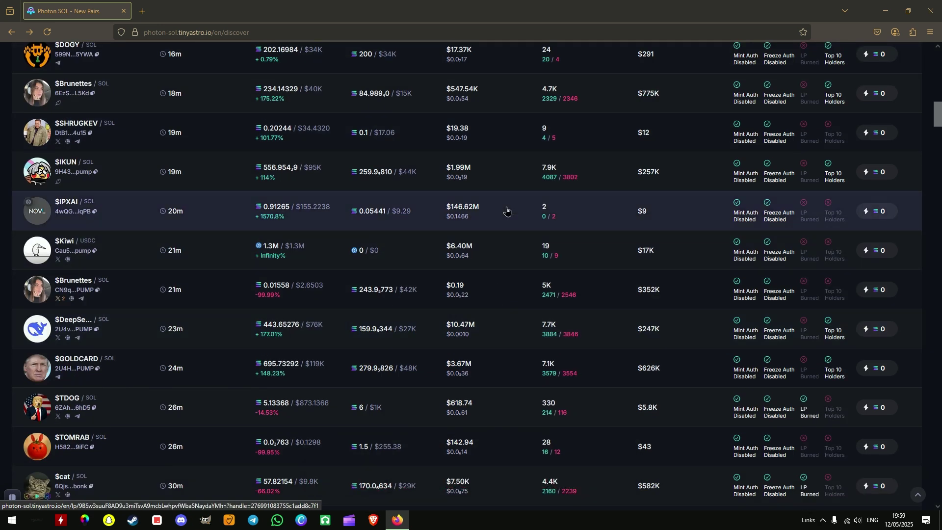
left_click(528, 206)
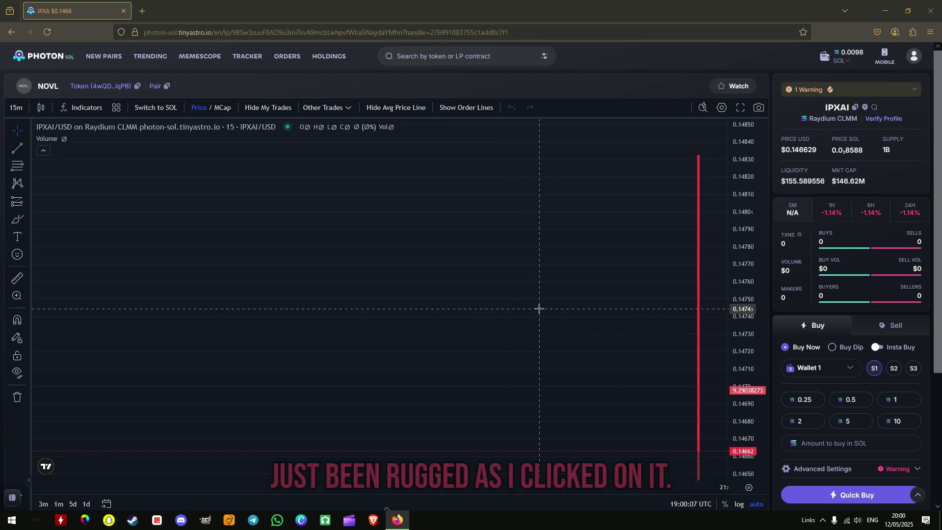
scroll(807, 325, "down", 3)
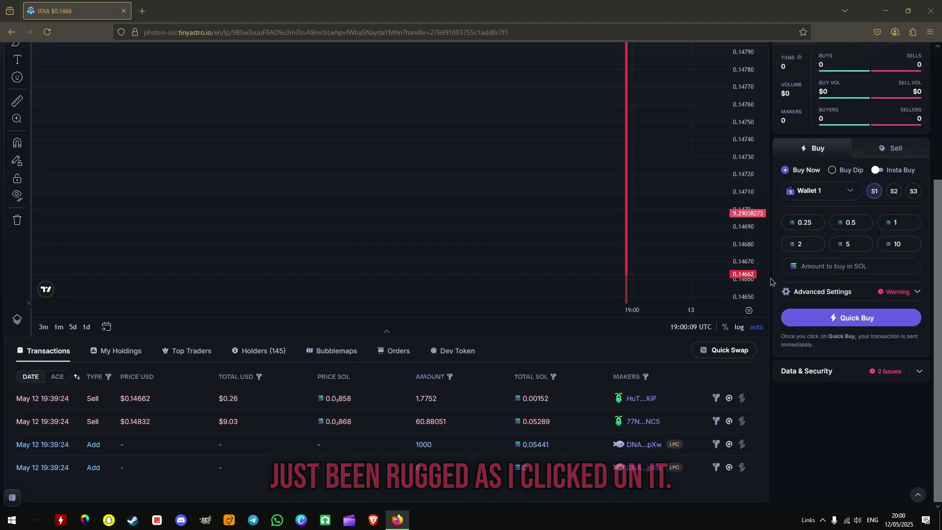
key("alt+Left")
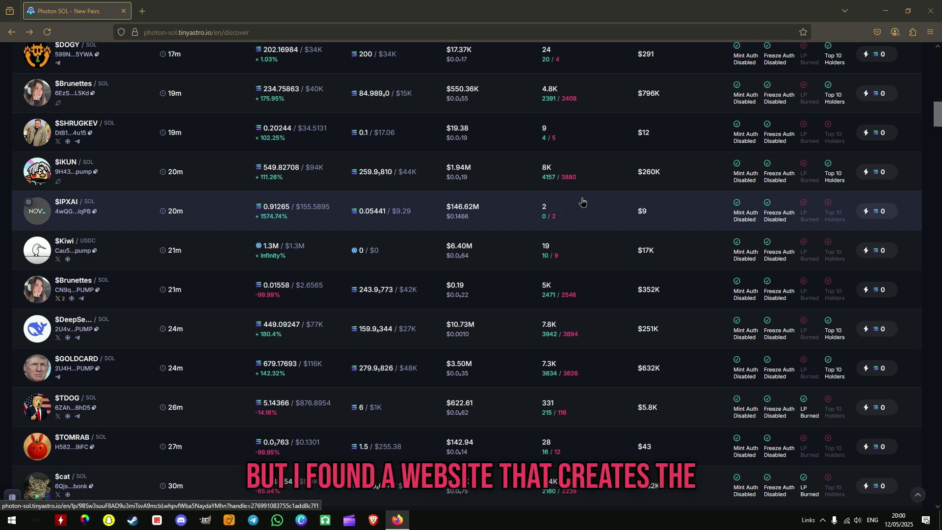
- Load coinflare.fun in a new browser tab, correcting the typed site name
left_click(141, 13)
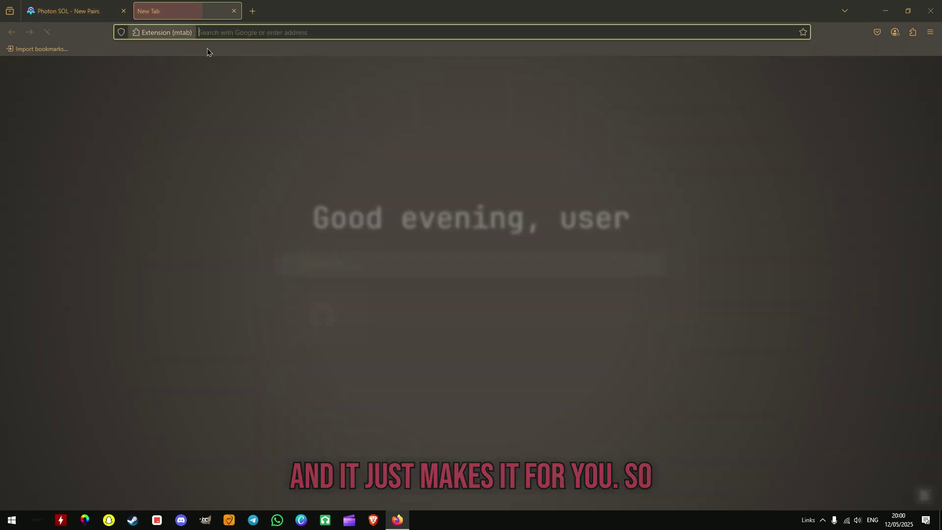
type("coinfalre")
key("BackSpace")
key("BackSpace")
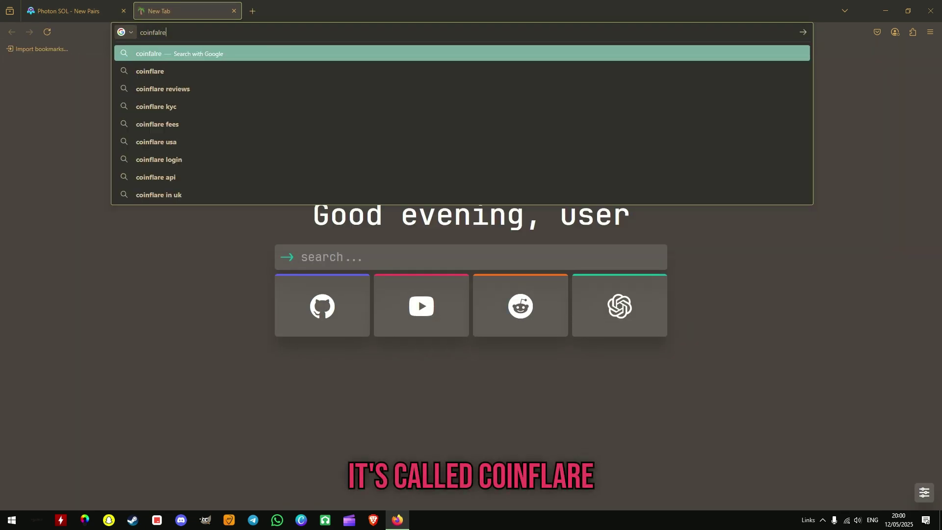
key("BackSpace")
key("BackSpace")
type("lare")
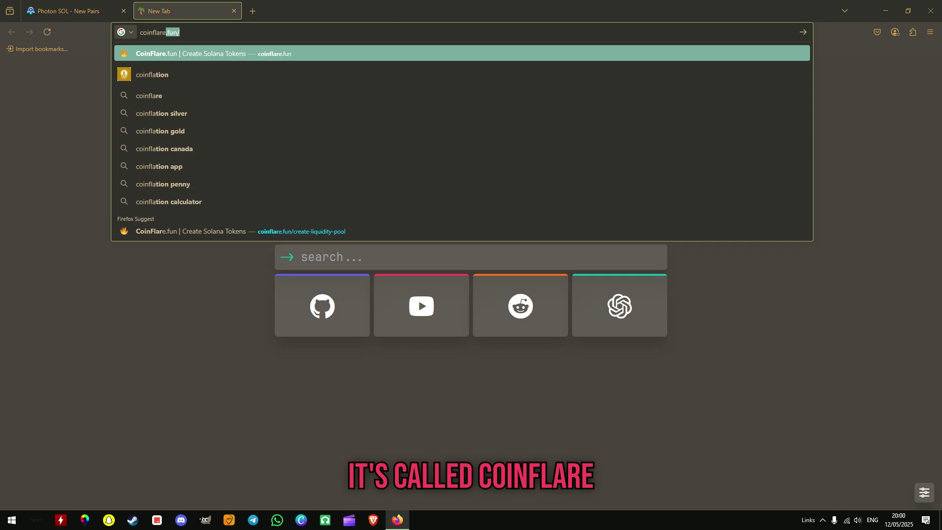
type(".fun")
key("Return")
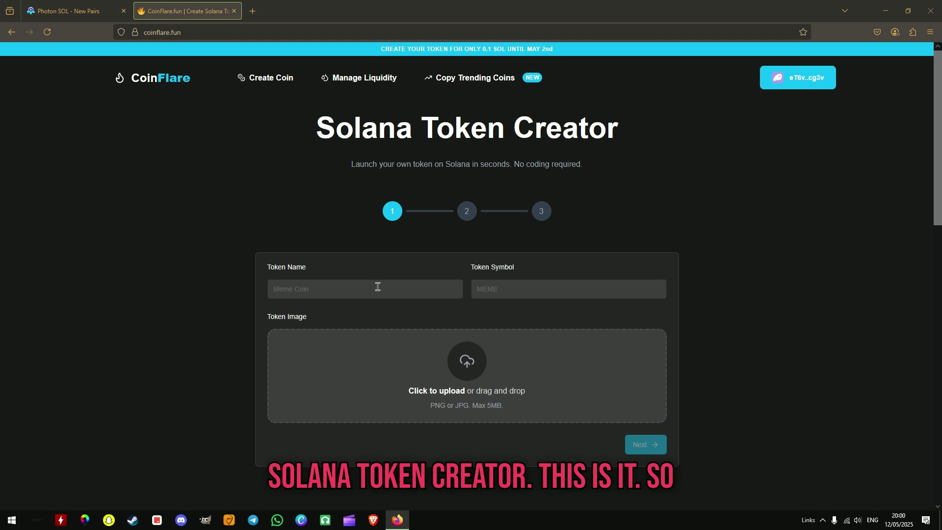
- Enter the token name Cat and the symbol CATSARE
left_click(364, 287)
left_click(519, 286)
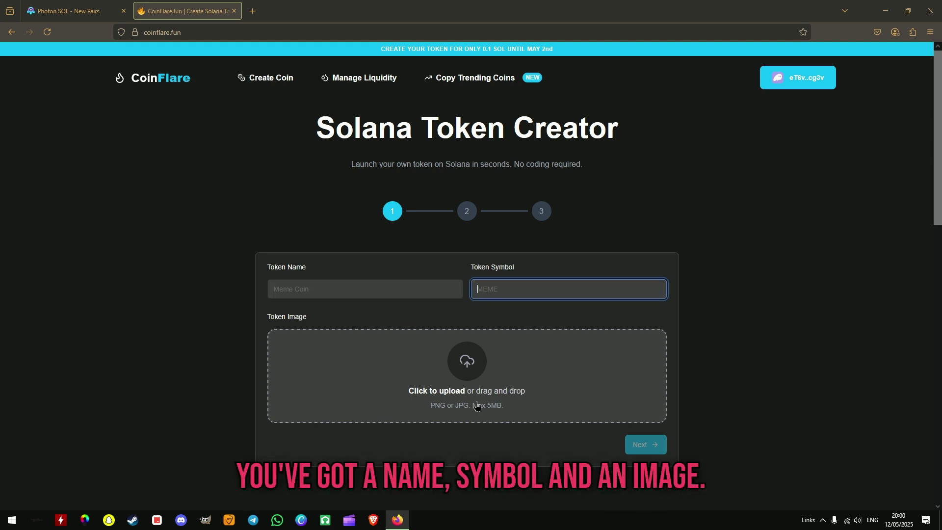
left_click(333, 291)
type("Cat")
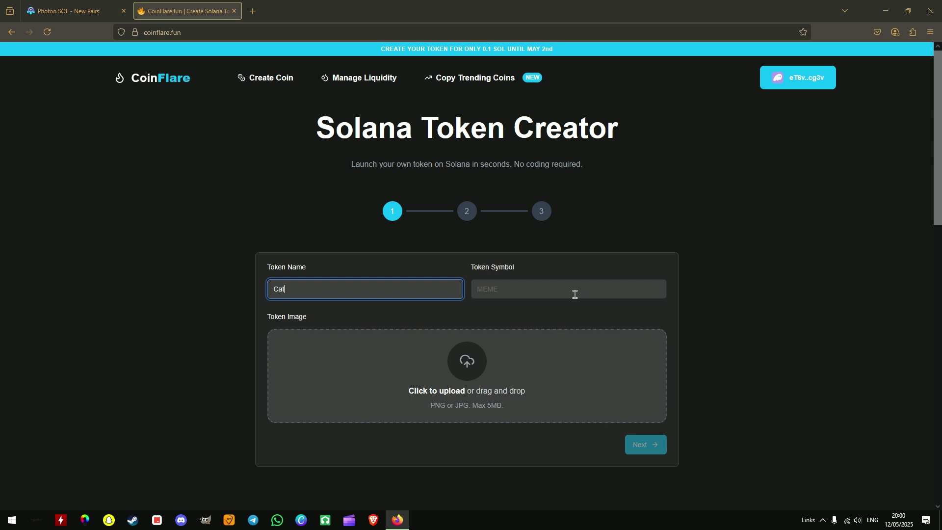
left_click(575, 293)
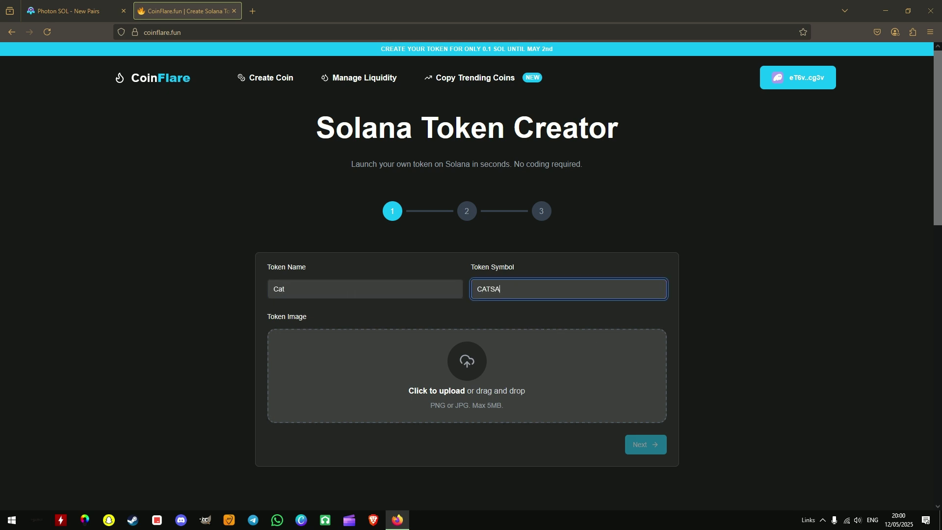
type("tARE")
- Use catstare.jpg as the token image, correct the symbol, and advance to step 2
left_click(506, 343)
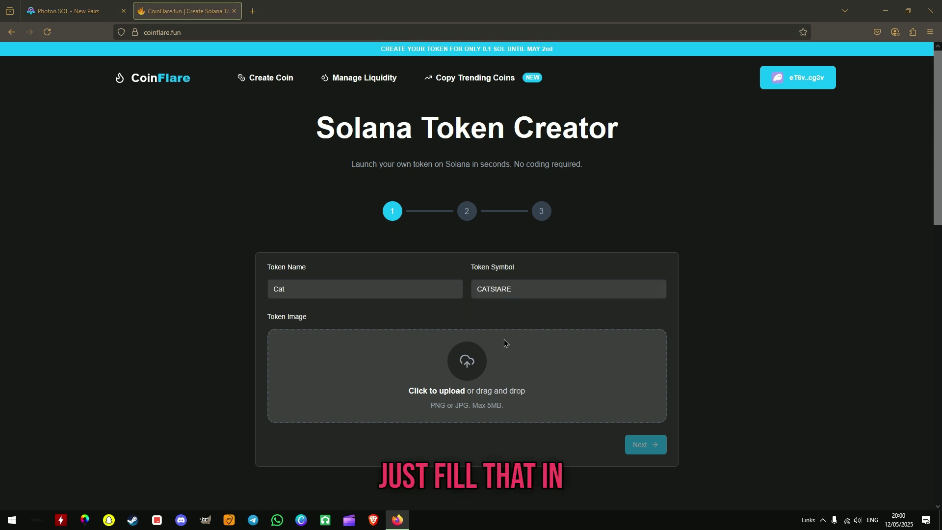
double_click(325, 78)
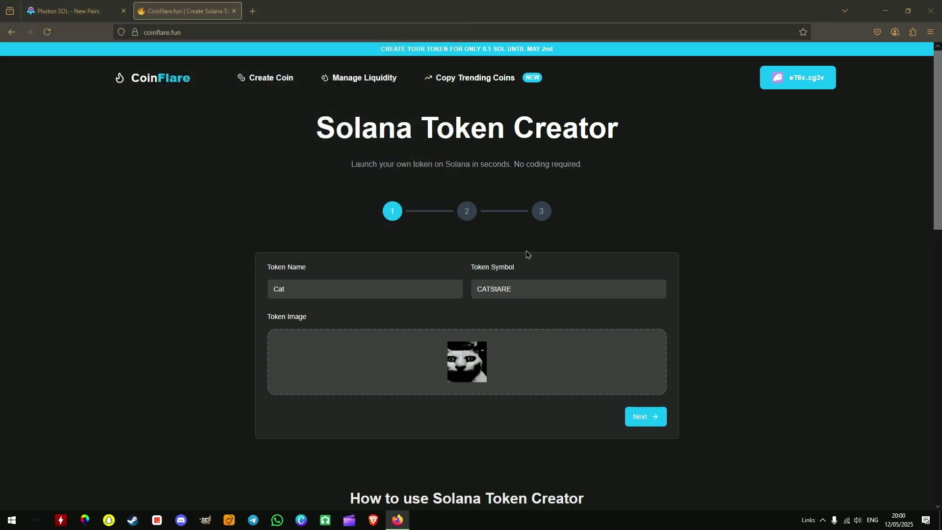
left_click(495, 290)
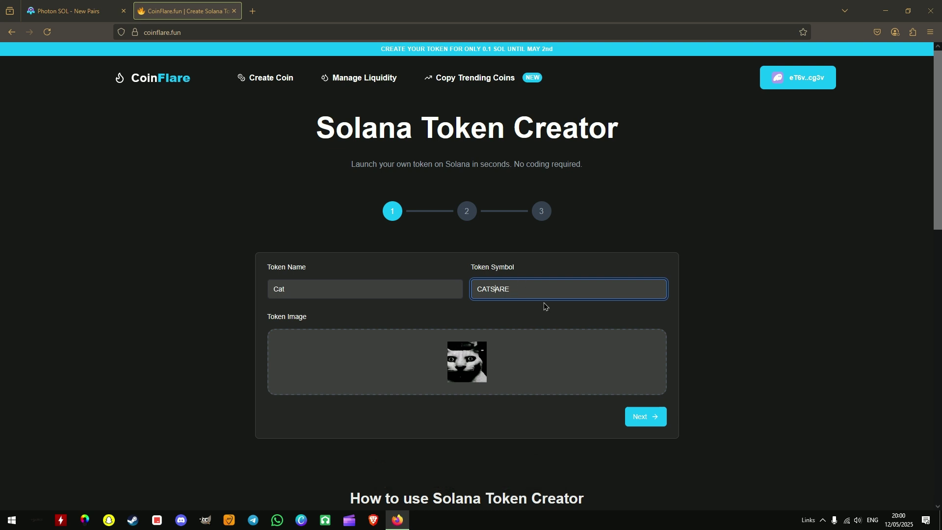
type("T")
left_click(631, 419)
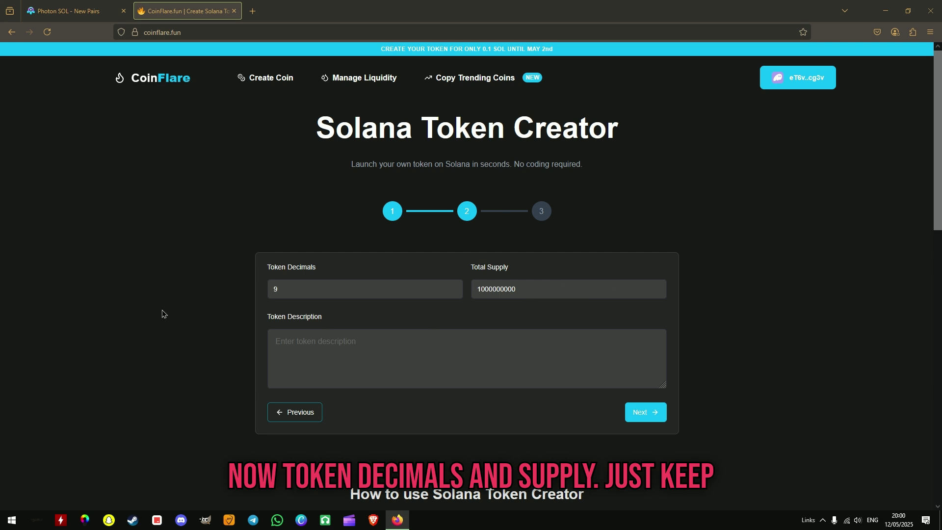
- Enter a short token description and advance to step 3
left_click(434, 351)
type("Des")
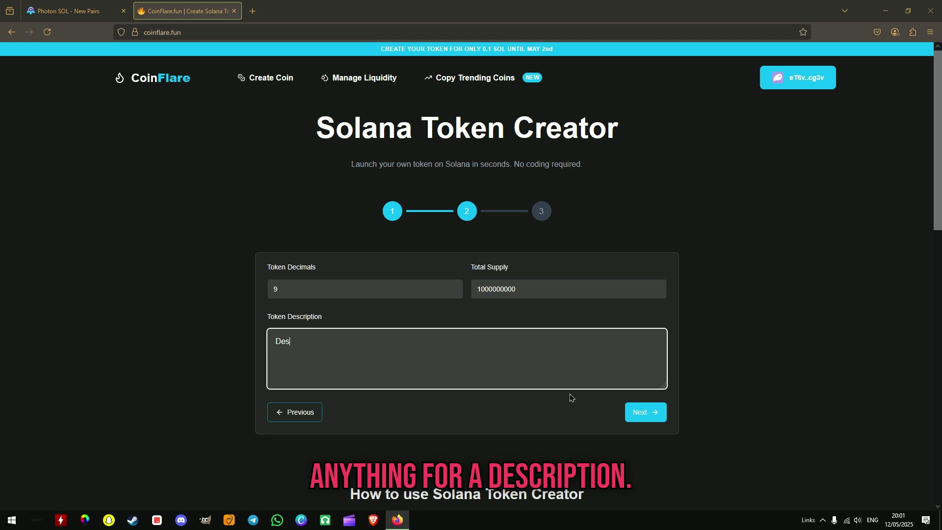
type("c")
left_click(645, 411)
scroll(192, 177, "down", 2)
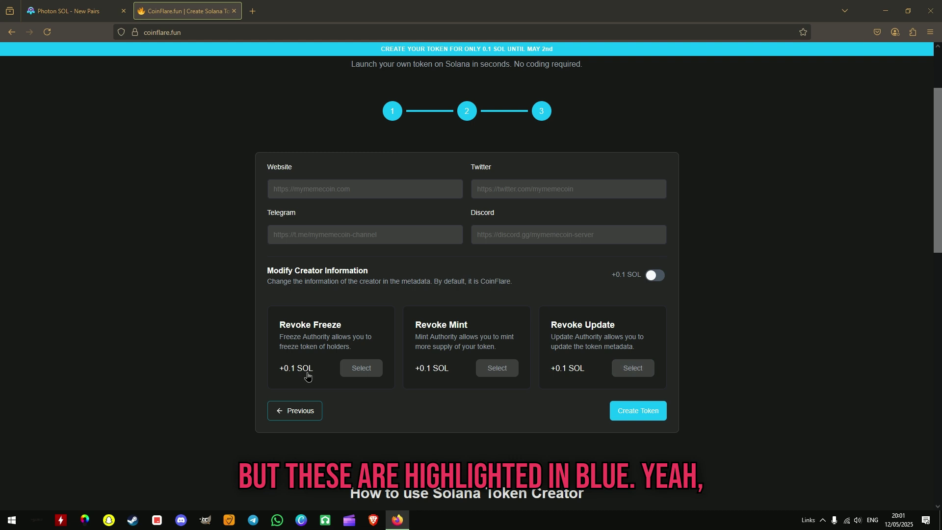
- Toggle Revoke Update, check the IKUN pair in Photon, then return to CoinFlare
left_click(610, 335)
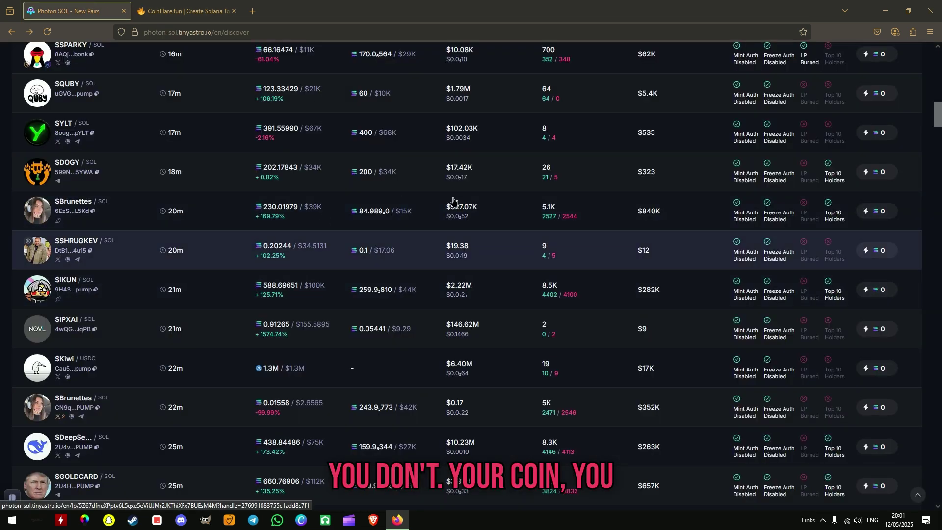
left_click(868, 141)
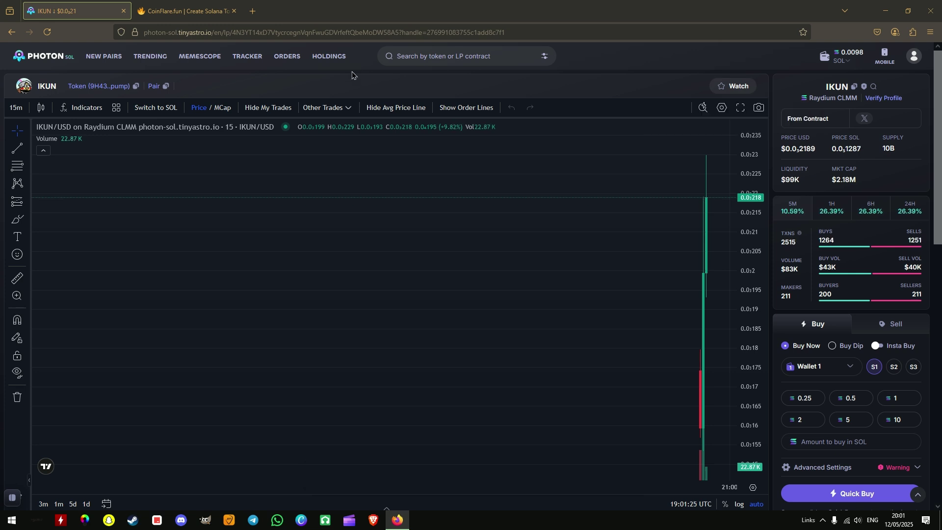
left_click(181, 11)
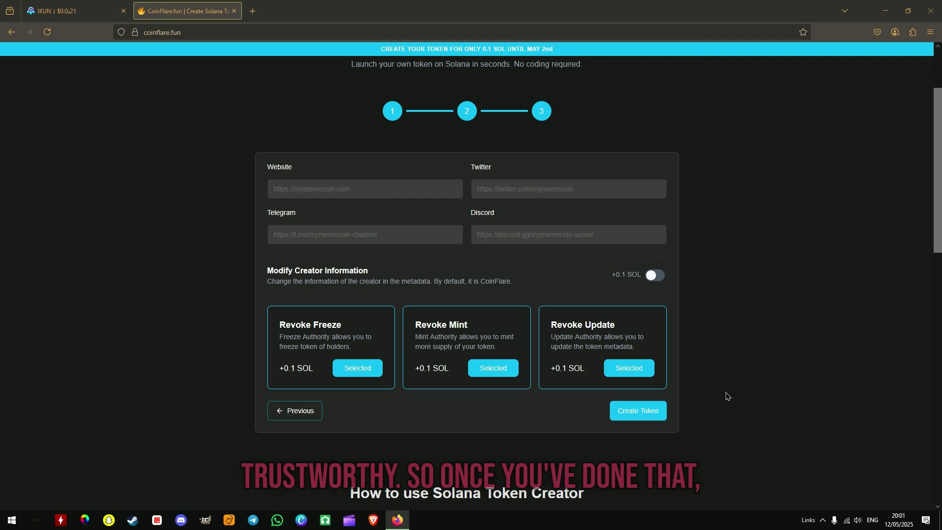
scroll(722, 303, "up", 3)
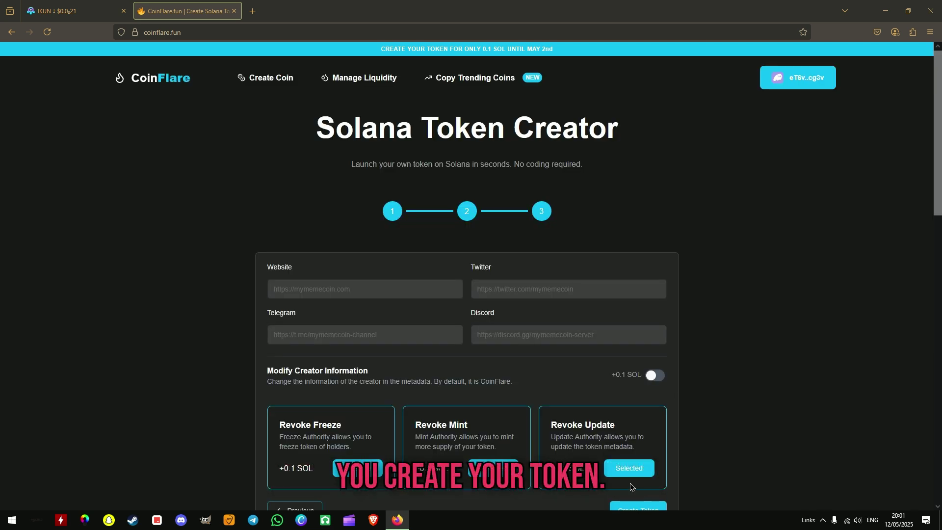
scroll(630, 487, "down", 3)
- Attempt Create Token, then check Manage Liquidity's token list, which finds no pools
left_click(629, 415)
scroll(717, 358, "up", 3)
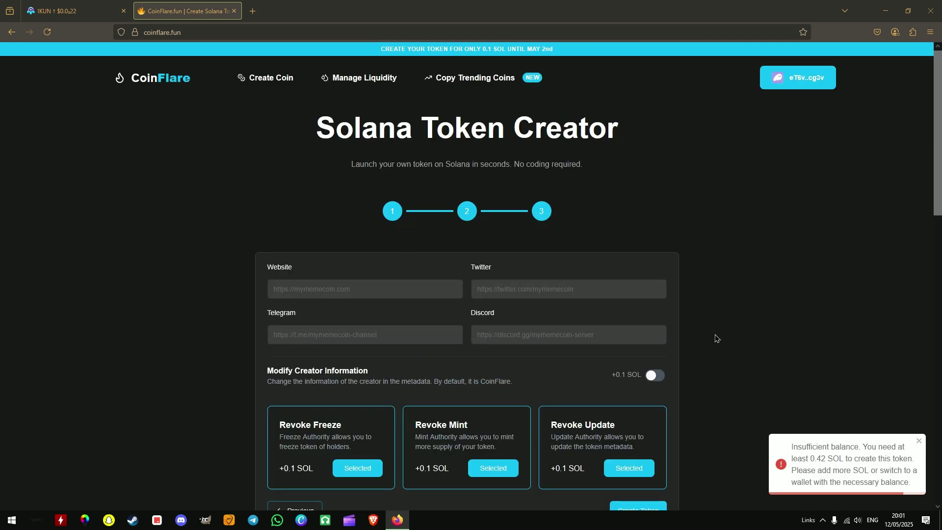
left_click(358, 82)
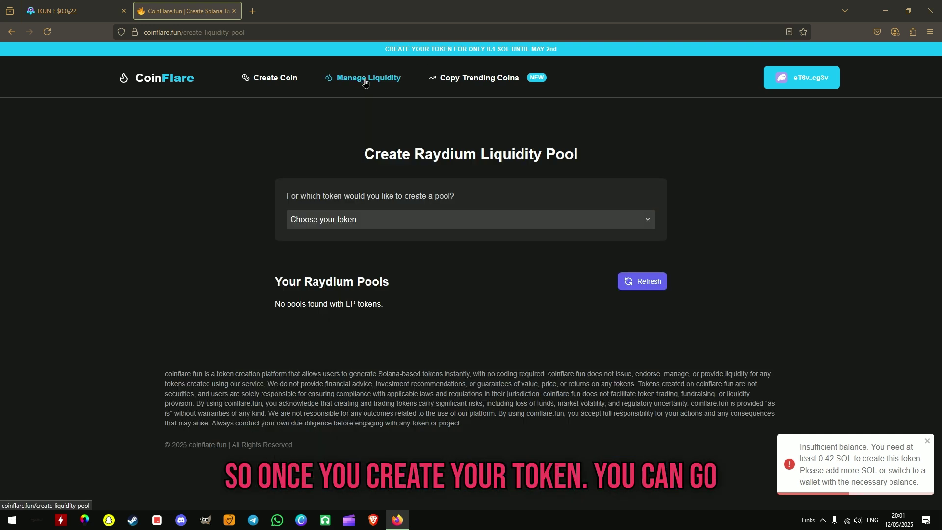
left_click(397, 221)
left_click(379, 238)
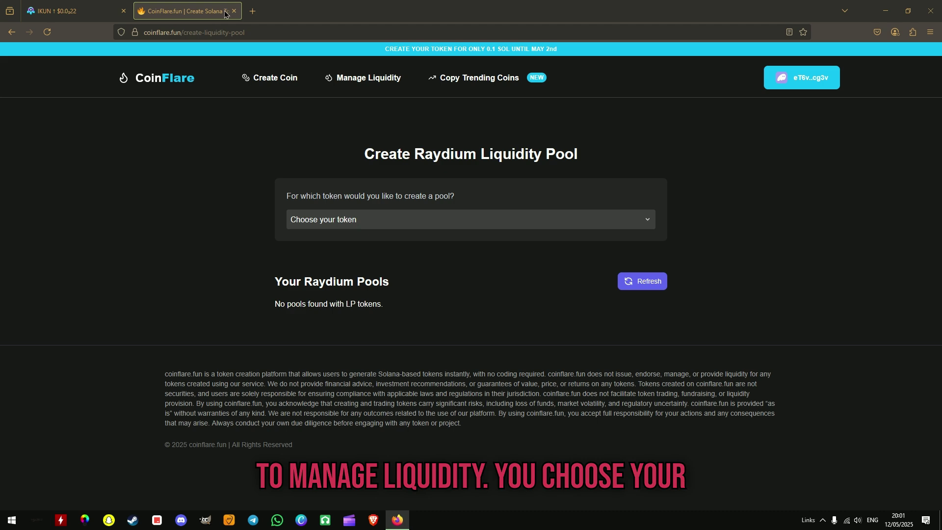
key("ctrl+t")
type("webwhiteboard.com/lite/")
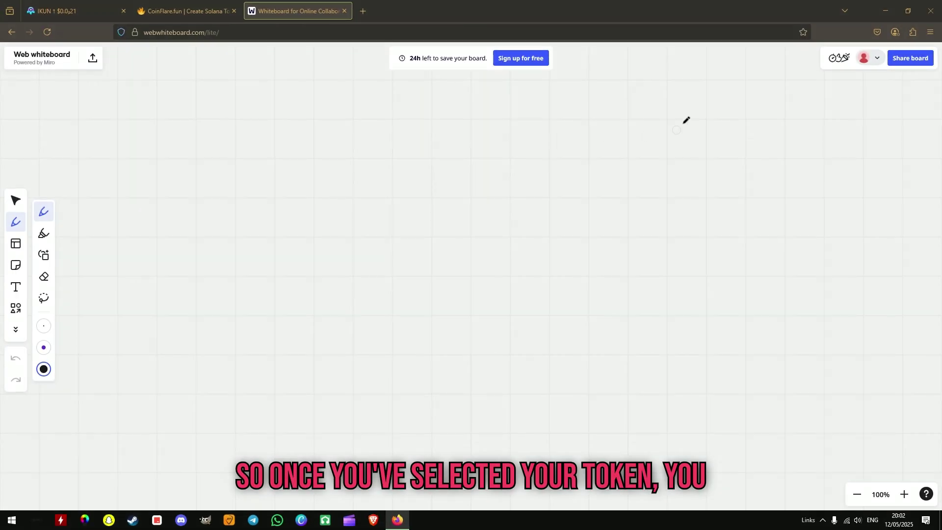
- Write 90% and 900m on the whiteboard
left_click_drag(681, 147, 683, 147)
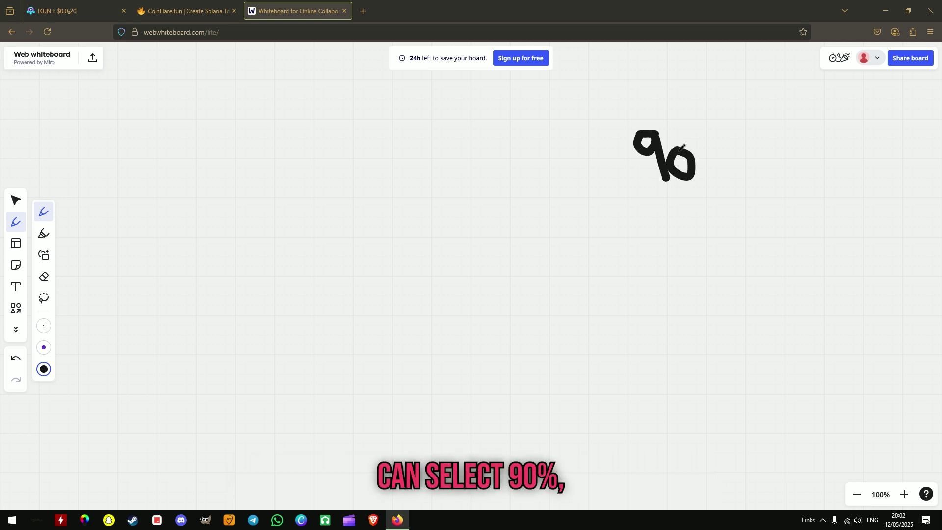
left_click(742, 184)
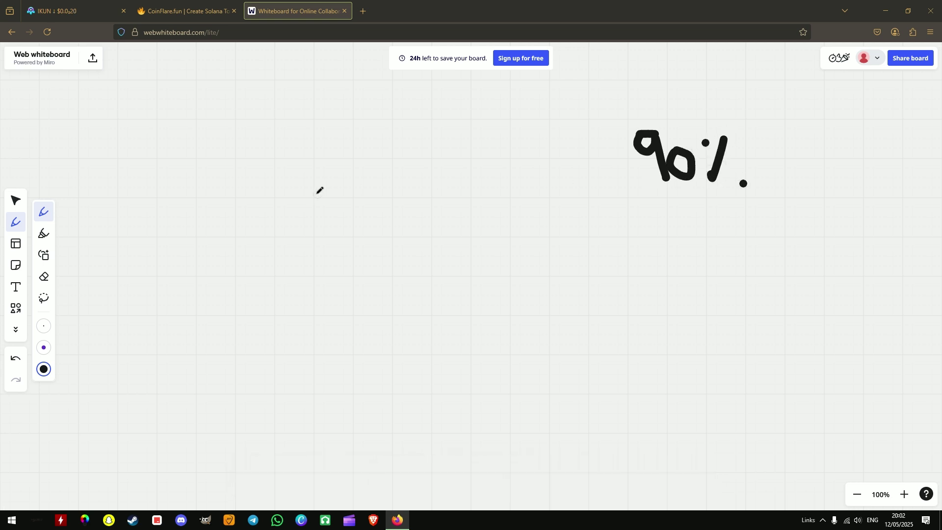
left_click_drag(287, 156, 294, 197)
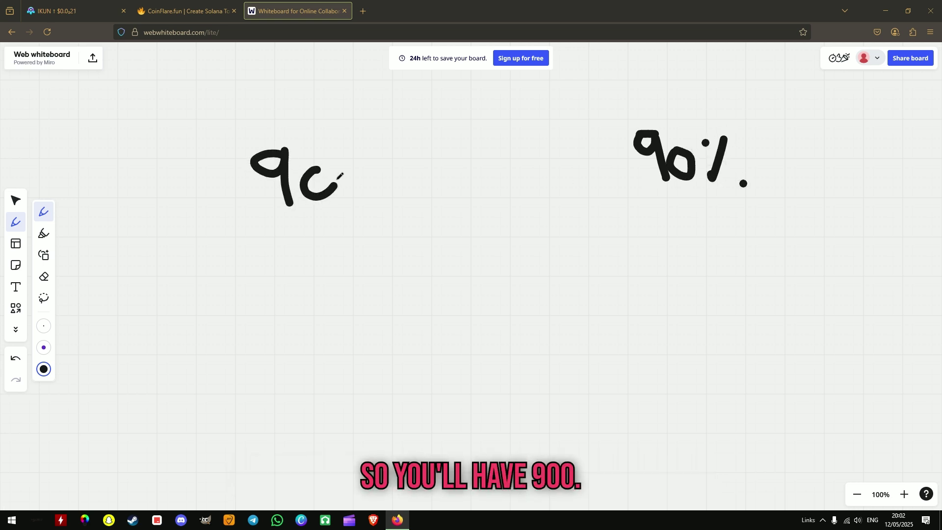
left_click_drag(405, 192, 426, 167)
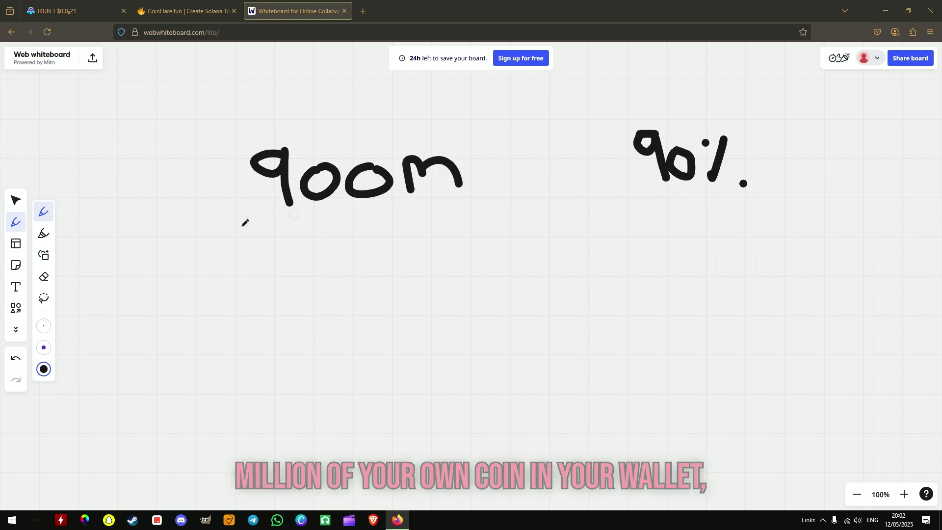
- Write 100m below in dark grey and circle it
left_click(44, 370)
left_click(142, 419)
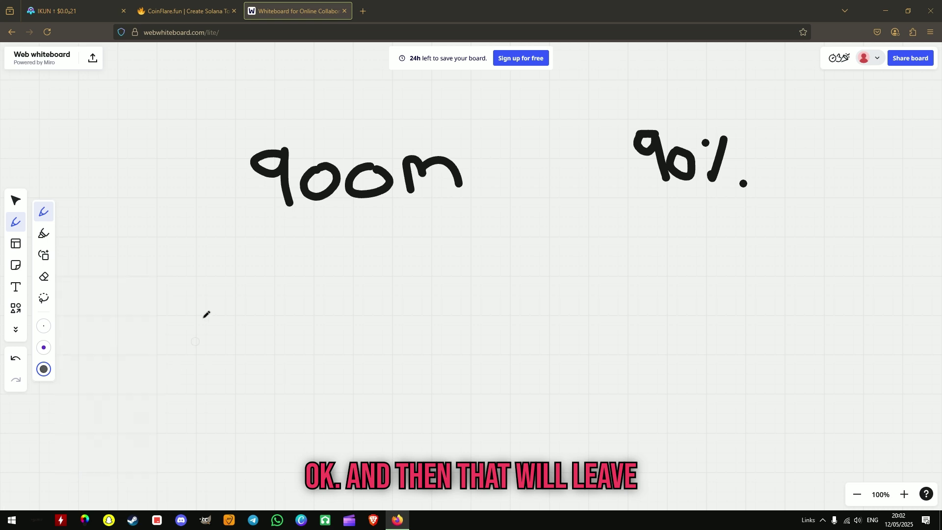
left_click_drag(302, 254, 395, 286)
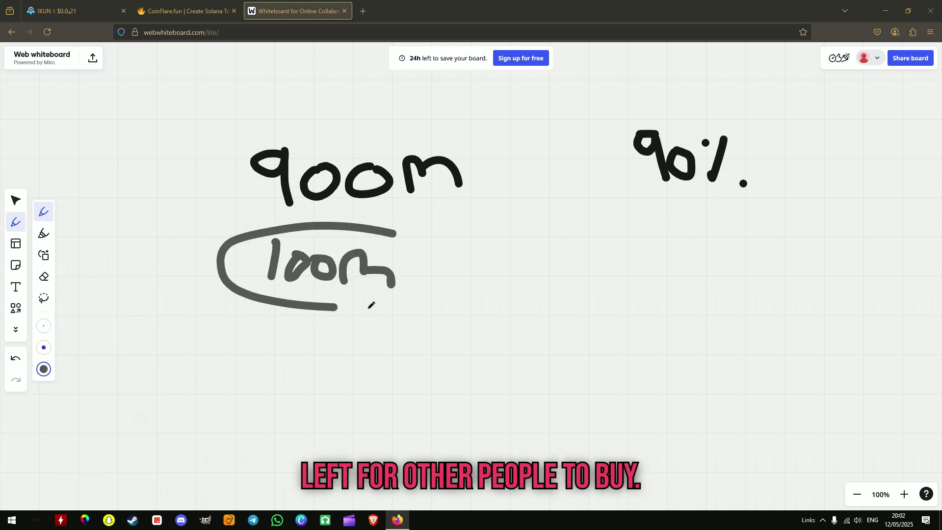
left_click_drag(371, 305, 333, 219)
- Write the 0.05 - 0.3 range in violet and underline it
left_click(43, 369)
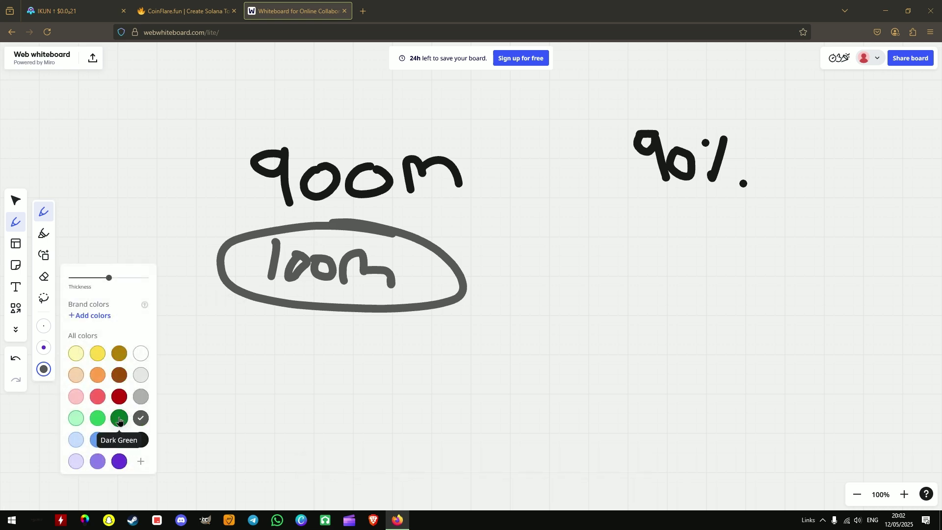
left_click(97, 460)
scroll(510, 340, "down", 3)
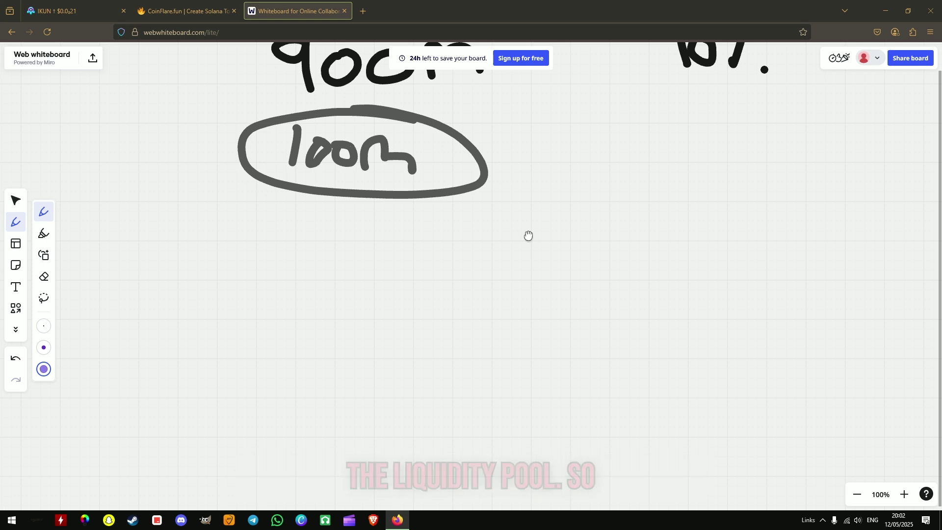
mouse_move(270, 263)
left_mouse_down()
mouse_move(292, 278)
mouse_move(262, 262)
left_mouse_up()
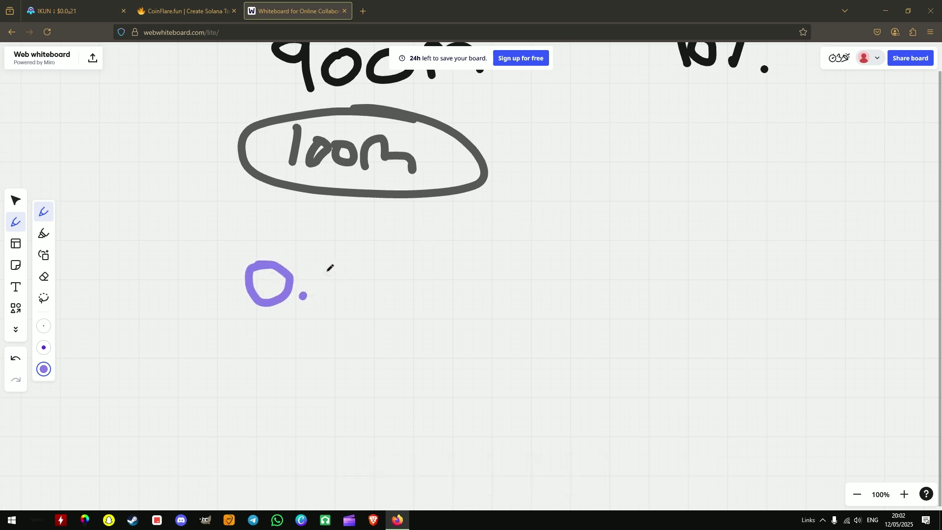
left_click_drag(328, 271, 357, 302)
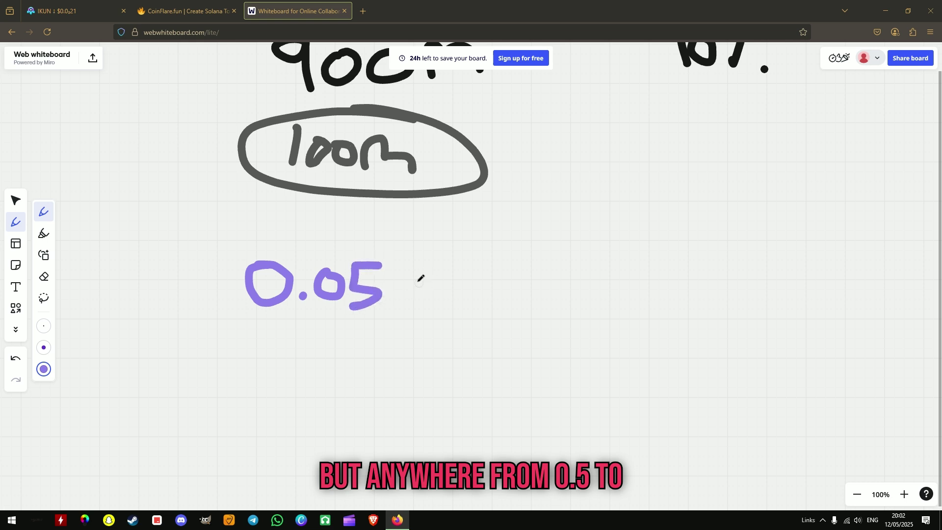
mouse_move(468, 263)
left_mouse_down()
mouse_move(441, 298)
mouse_move(478, 273)
left_mouse_up()
left_click_drag(564, 269, 564, 308)
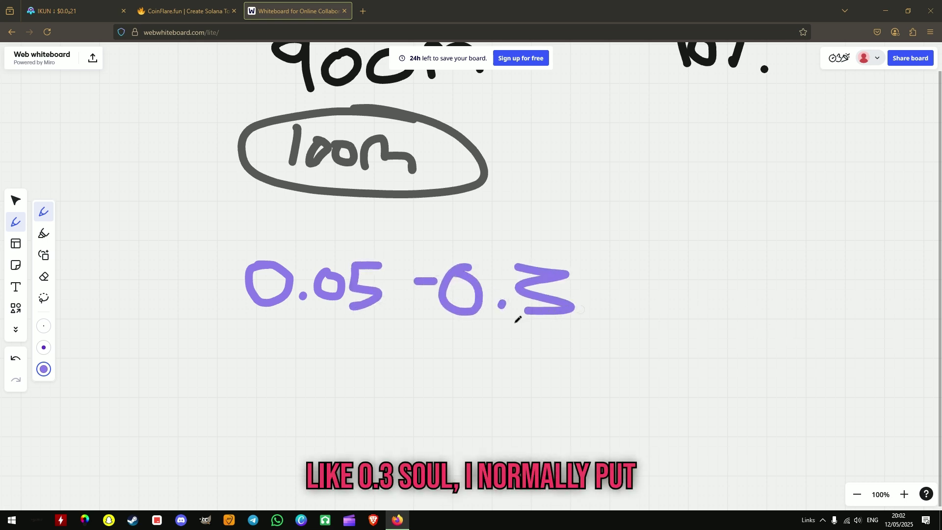
left_click_drag(249, 321, 593, 327)
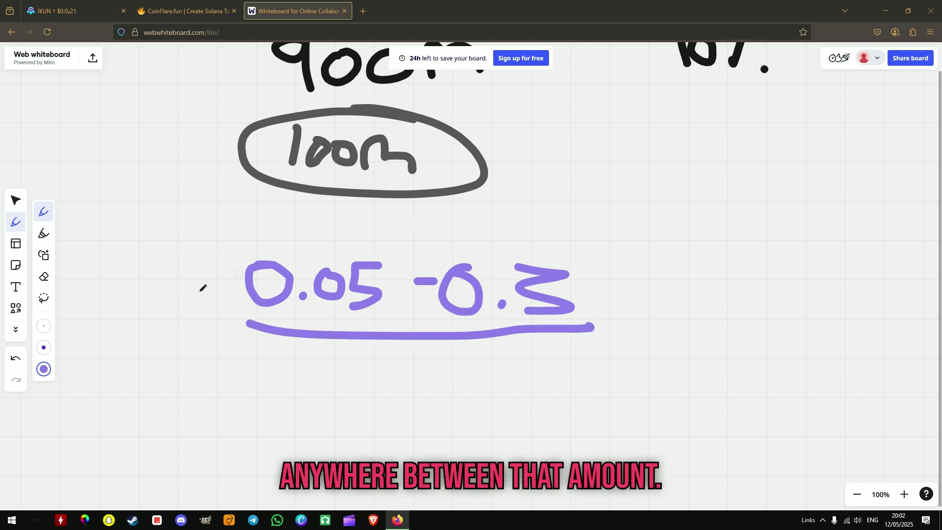
- Pan the board and write 'Sol' beside the range
left_click(43, 370)
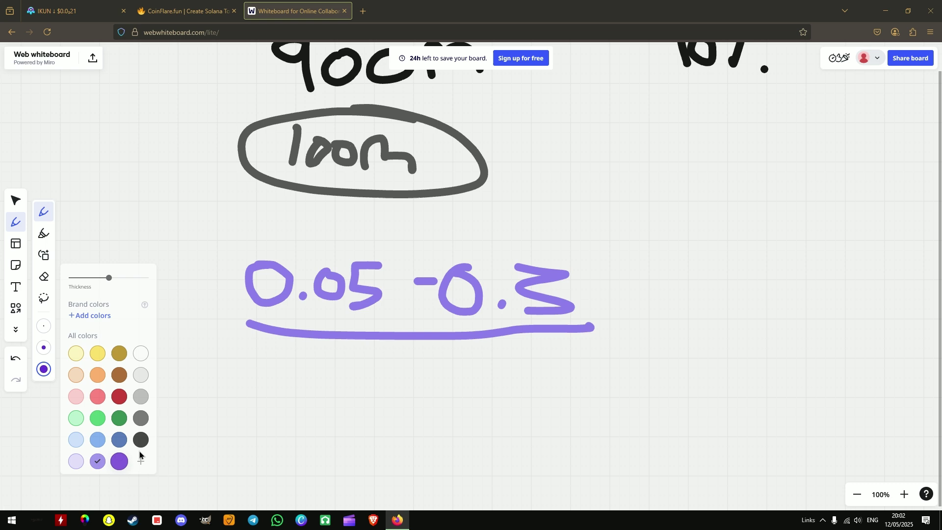
left_click_drag(691, 293, 530, 287)
left_click_drag(525, 252, 498, 298)
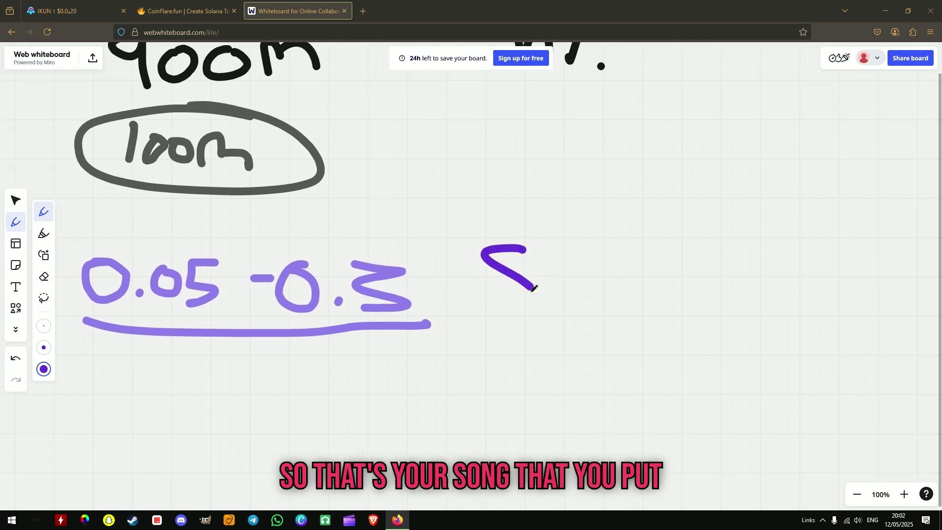
mouse_move(575, 263)
left_mouse_down()
mouse_move(587, 262)
mouse_move(605, 290)
left_mouse_up()
scroll(545, 353, "down", 2)
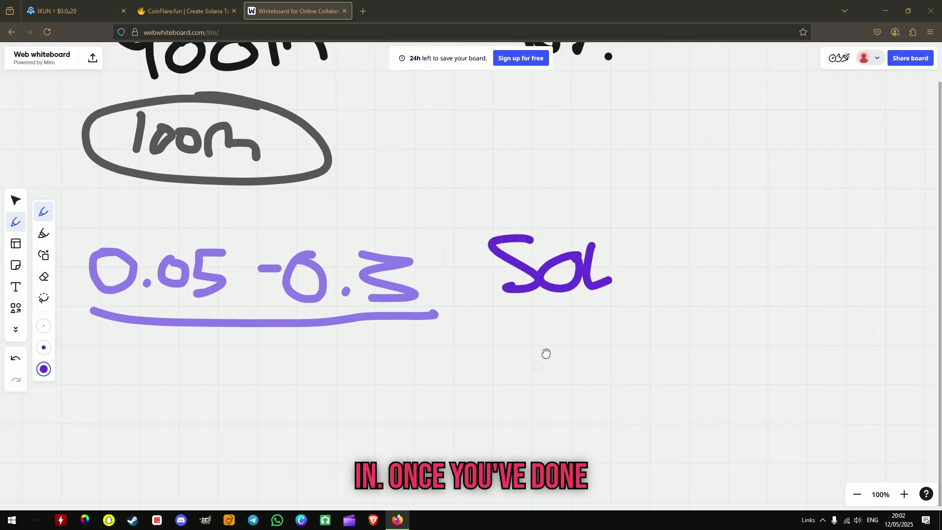
scroll(541, 222, "down", 2)
left_click_drag(543, 143, 516, 167)
scroll(511, 309, "down", 2)
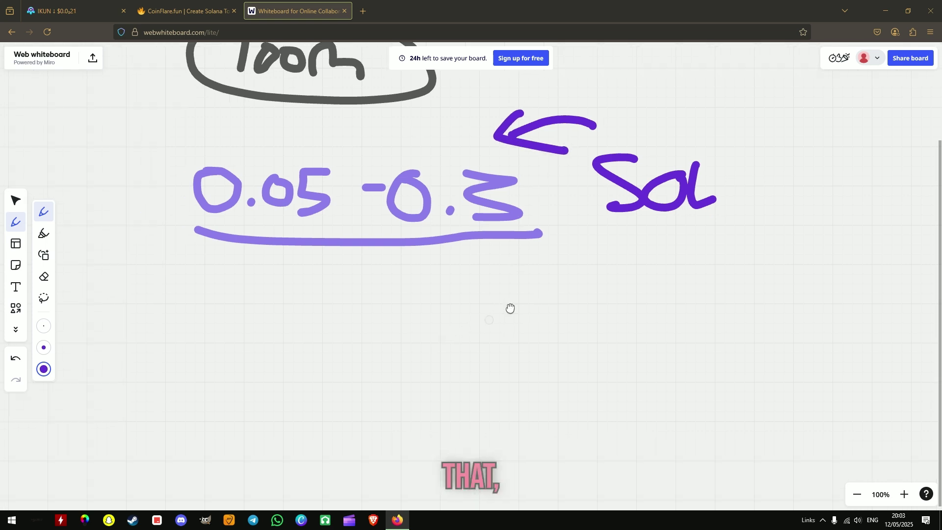
scroll(511, 310, "down", 2)
- Write 'Create' in orange and underline it, then switch the pen to dark red
left_click(44, 369)
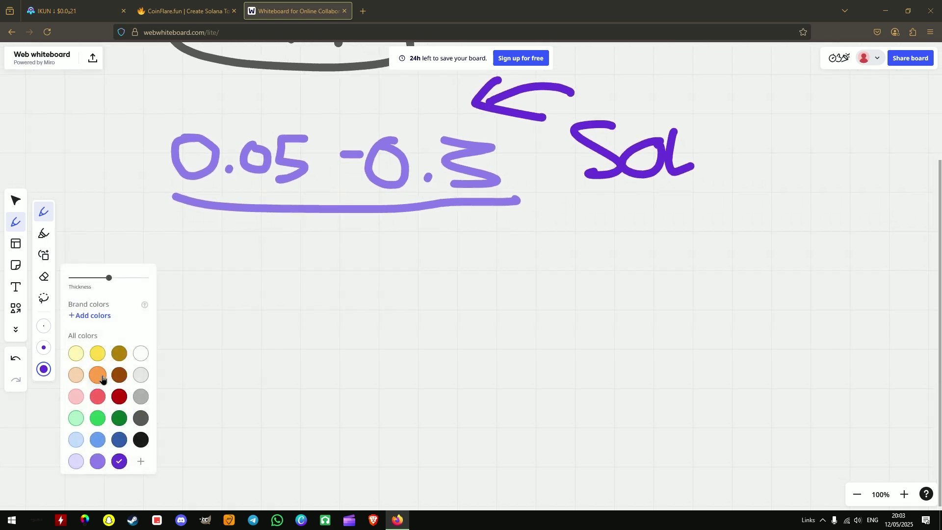
left_click(102, 378)
scroll(425, 331, "left", 3)
mouse_move(362, 263)
left_mouse_down()
mouse_move(369, 303)
mouse_move(380, 310)
left_mouse_up()
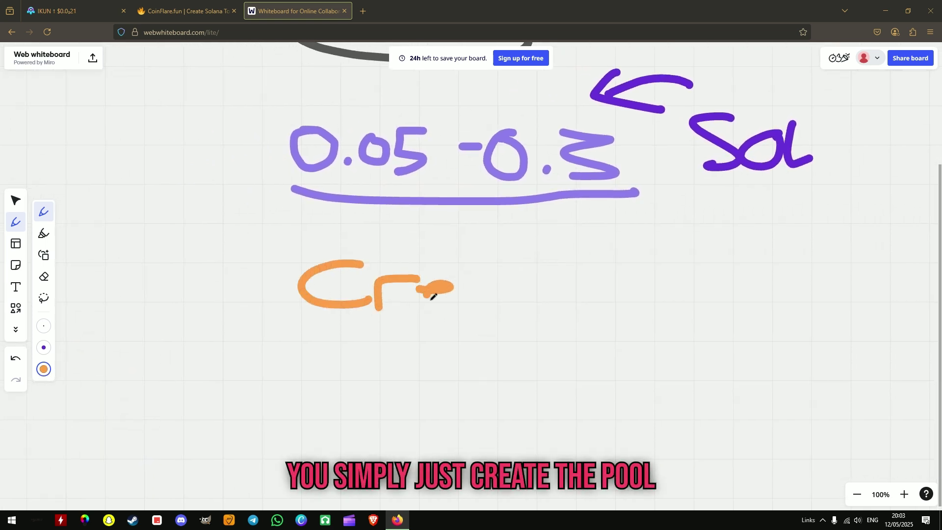
left_click_drag(433, 296, 462, 316)
left_click_drag(507, 289, 520, 292)
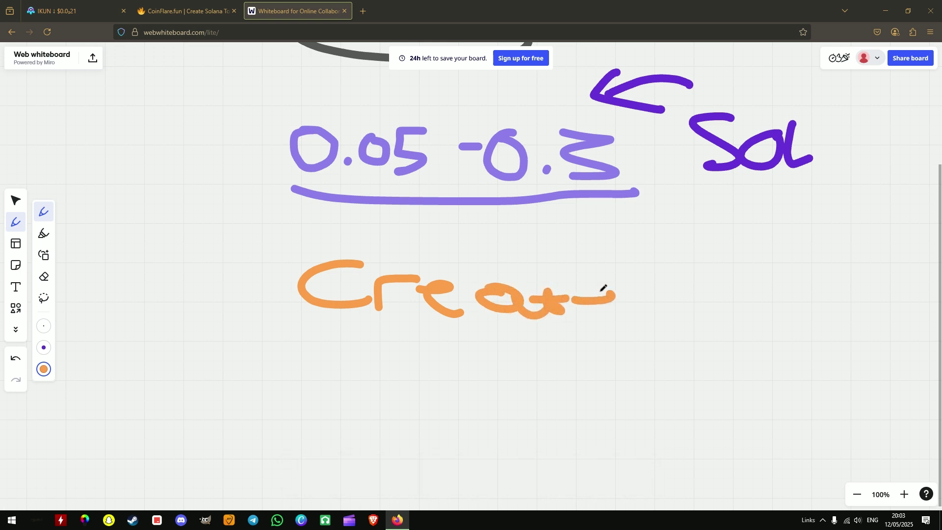
left_click_drag(278, 322, 653, 334)
left_click(43, 371)
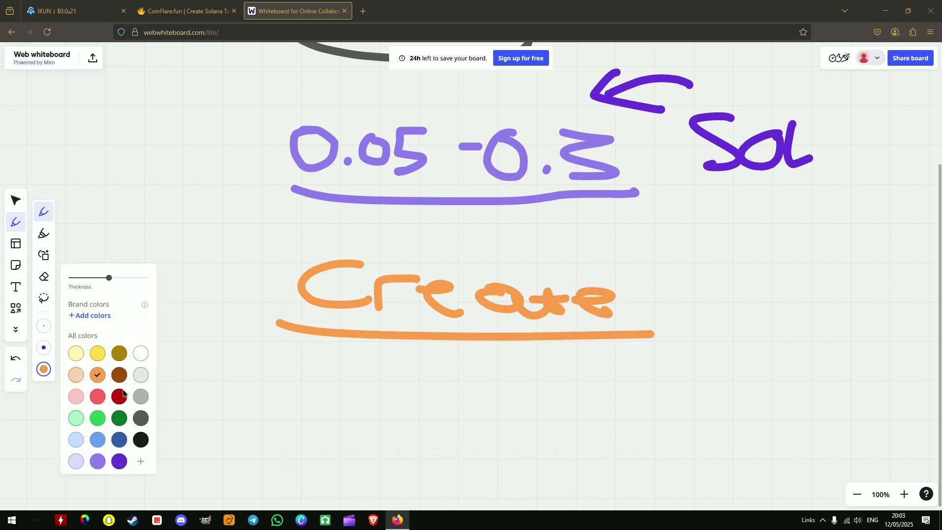
left_click(119, 398)
scroll(412, 360, "right", 3)
scroll(412, 361, "down", 1)
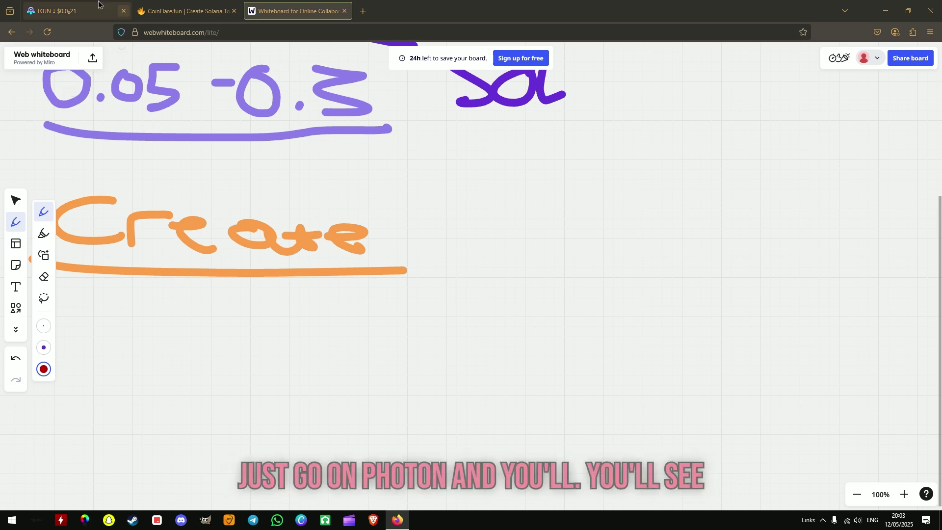
- Go back from Photon's token chart to New Pairs and open The Brunettes Coin pair
left_click(66, 11)
left_click(11, 32)
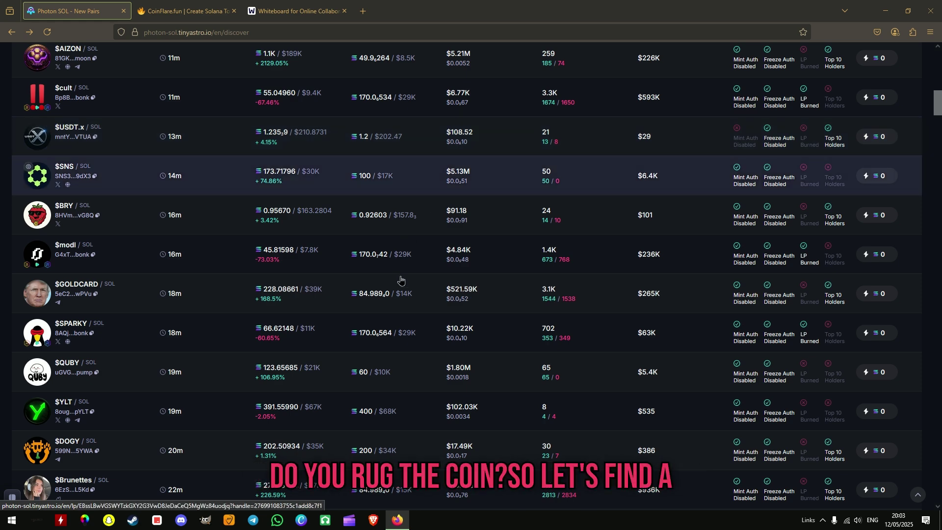
scroll(547, 280, "down", 3)
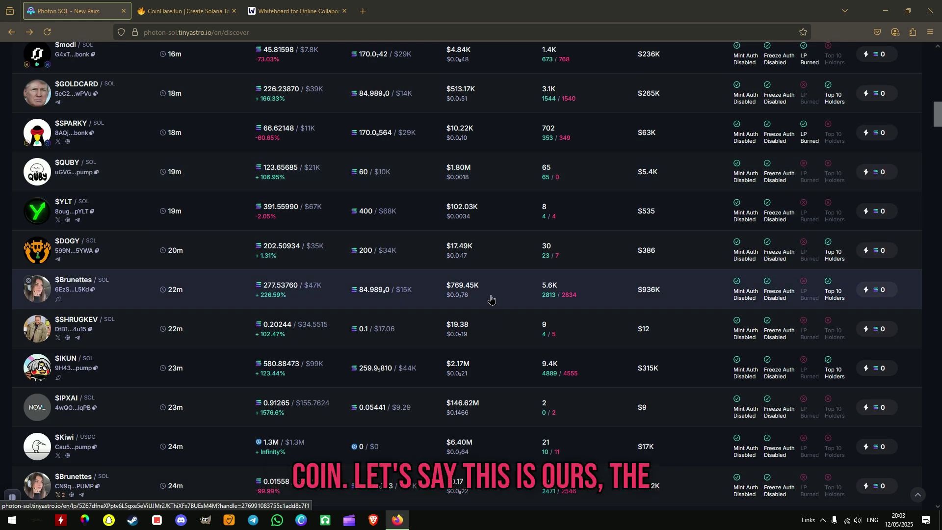
left_click(491, 299)
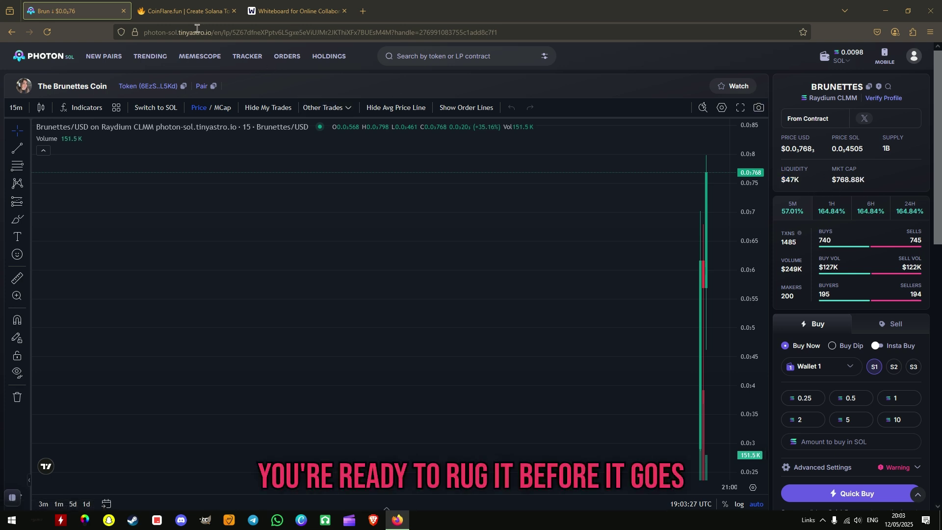
- On the whiteboard below Create, draw a red dash and circle it
left_click(273, 5)
left_click_drag(466, 313, 569, 218)
scroll(552, 224, "down", 2)
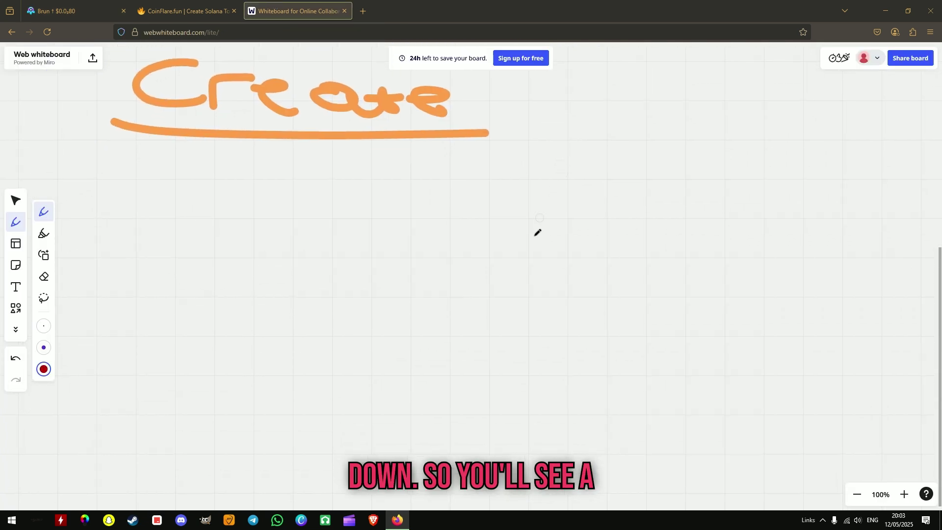
left_click_drag(511, 248, 588, 256)
mouse_move(593, 221)
left_mouse_down()
mouse_move(473, 225)
mouse_move(593, 219)
left_mouse_up()
- Write 100% below the circled dash in a lighter red
left_click(43, 369)
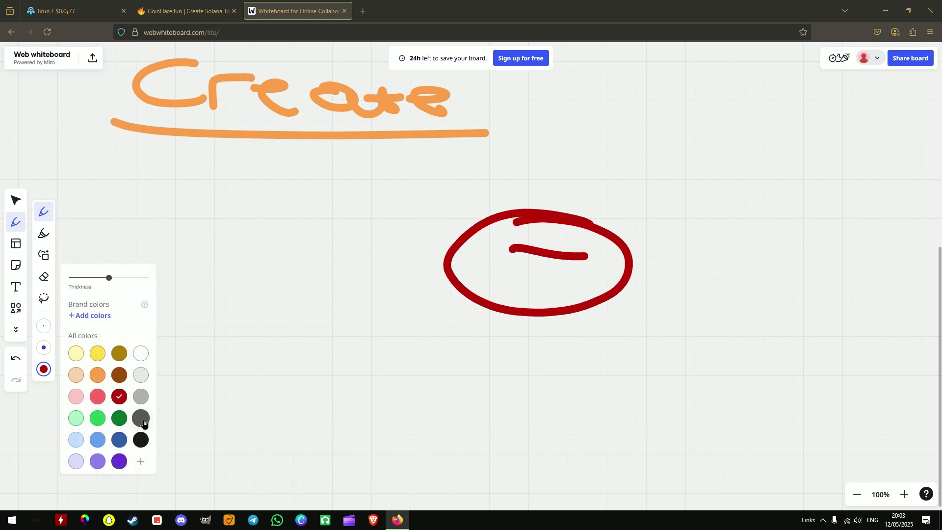
left_click(98, 396)
scroll(415, 320, "down", 2)
left_click_drag(376, 269, 387, 298)
left_click_drag(412, 266, 448, 297)
left_click(500, 296)
left_click_drag(504, 263, 500, 302)
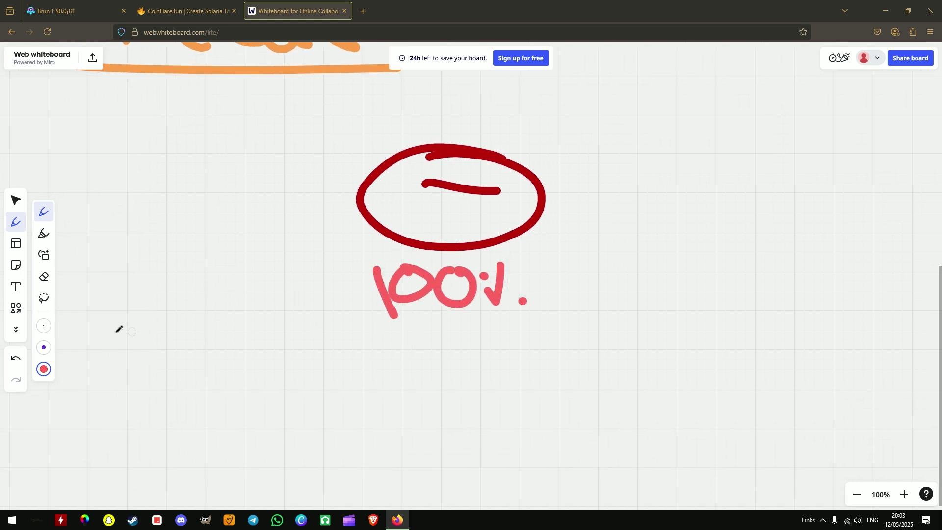
- Write 'Remove!!' in light pink and double-underline it
left_click(35, 374)
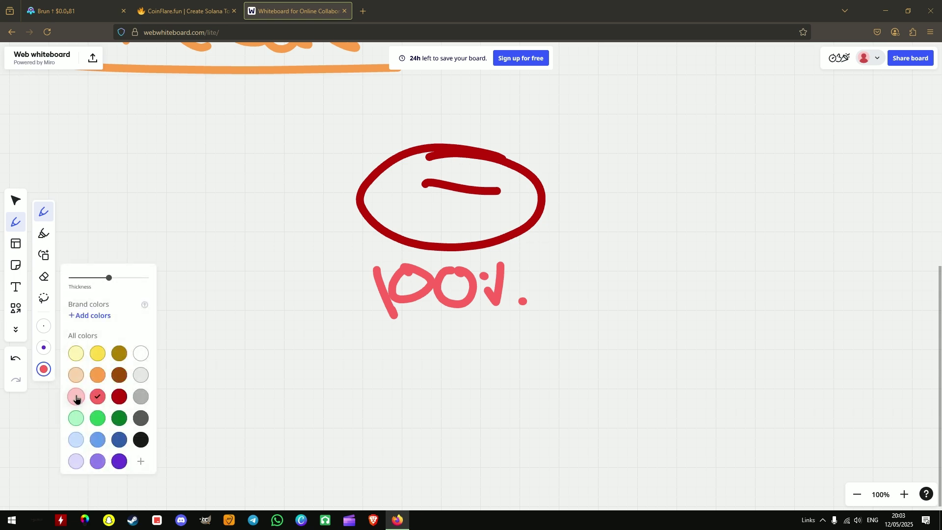
left_click(76, 396)
scroll(360, 325, "down", 1)
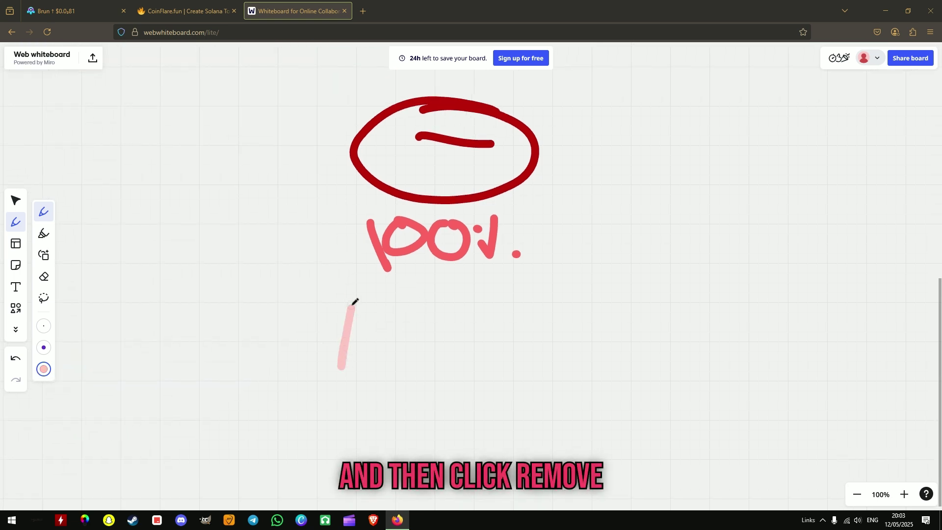
mouse_move(355, 302)
left_mouse_down()
mouse_move(381, 357)
mouse_move(421, 368)
left_mouse_up()
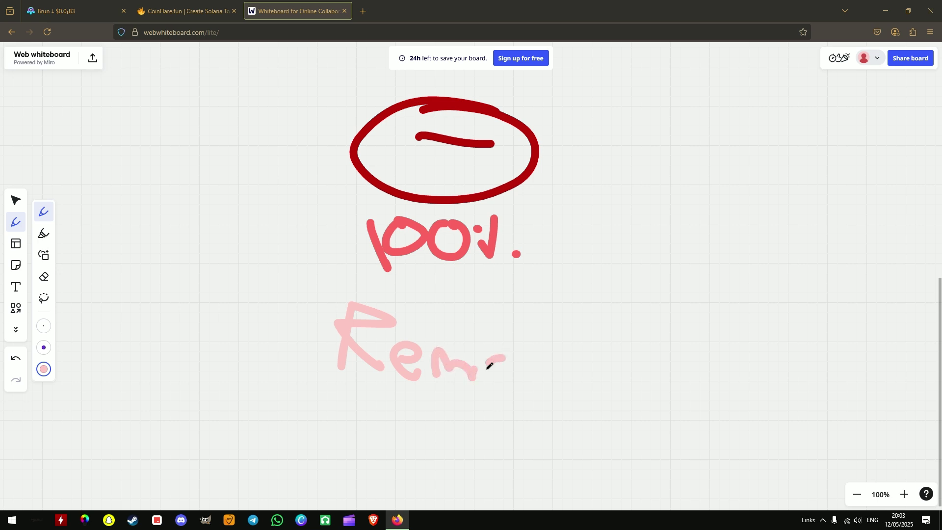
left_click_drag(524, 365, 588, 372)
left_click_drag(328, 380, 628, 403)
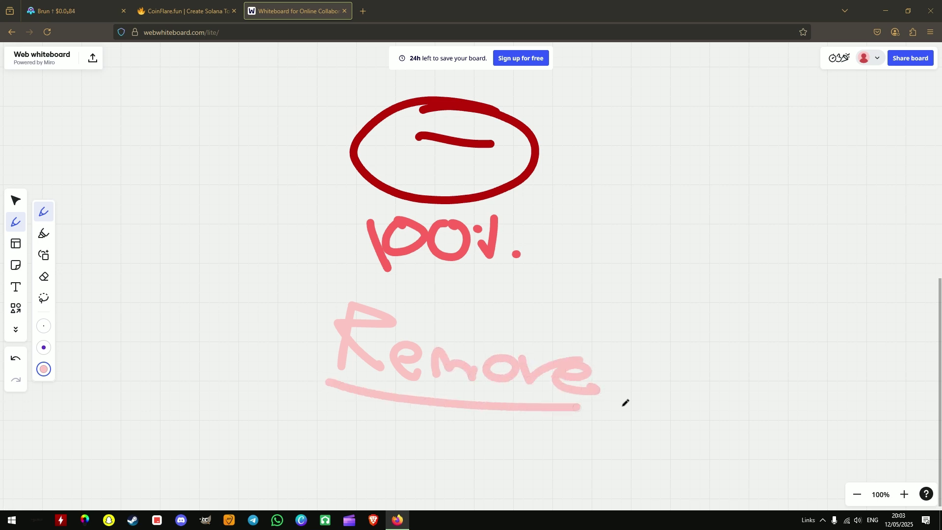
left_click_drag(319, 400, 570, 426)
mouse_move(621, 337)
left_mouse_down()
mouse_move(630, 358)
mouse_move(657, 355)
left_mouse_up()
left_click(630, 384)
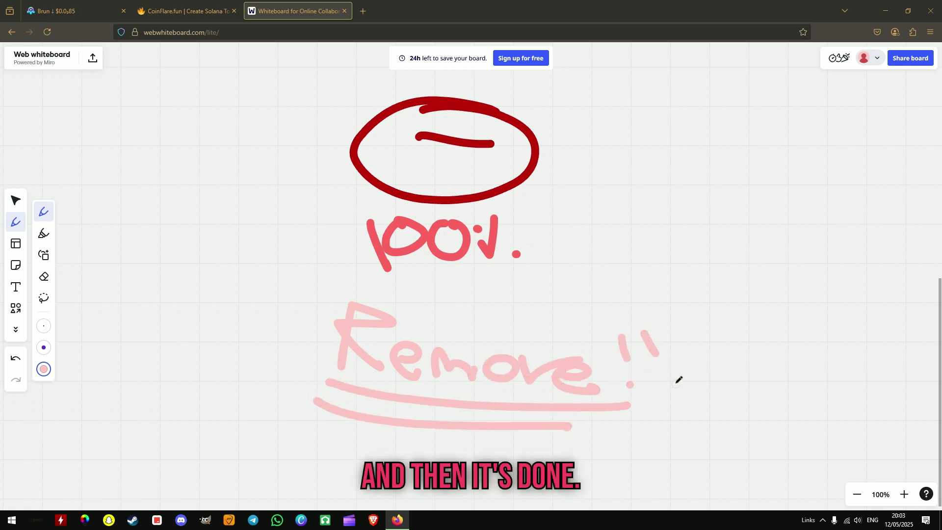
- Write 'Phantom' in purple and scribble it out
left_click(42, 369)
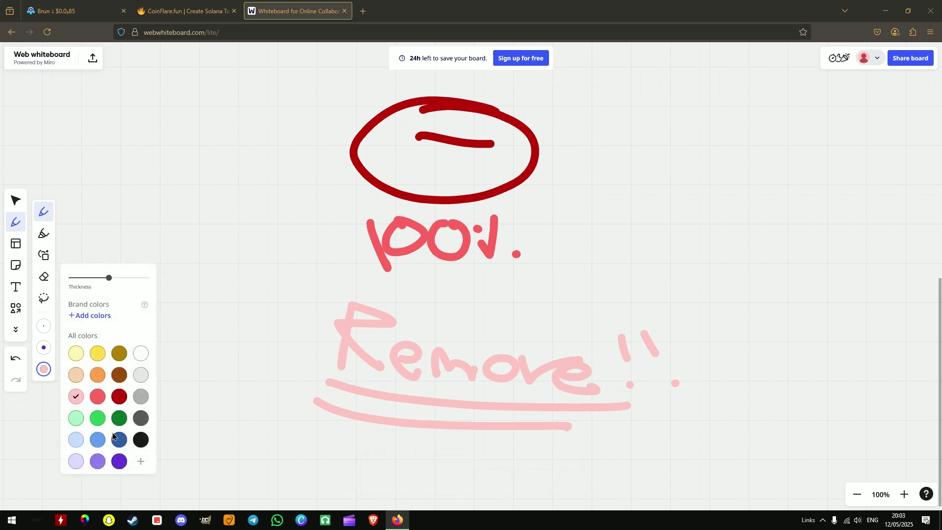
left_click(120, 460)
scroll(490, 225, "down", 3)
left_click_drag(379, 303, 368, 358)
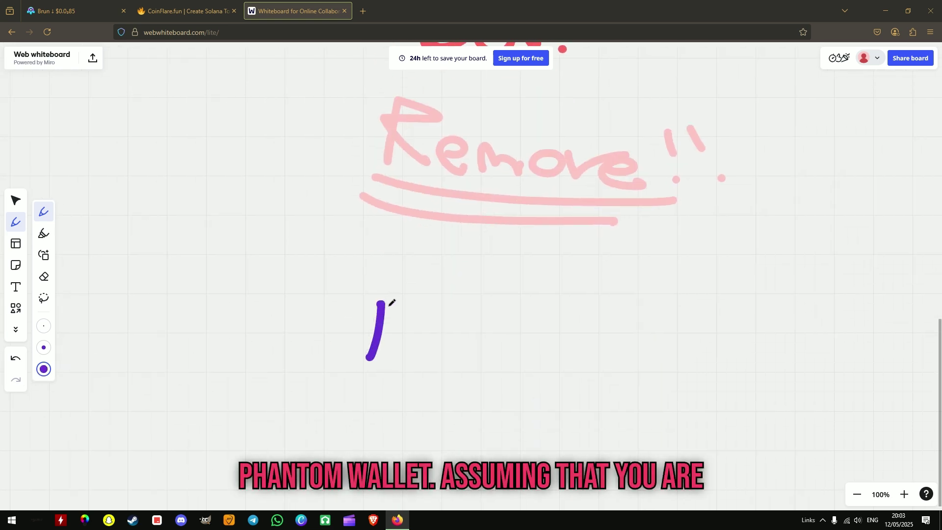
mouse_move(410, 296)
left_mouse_down()
mouse_move(447, 360)
mouse_move(502, 341)
mouse_move(523, 350)
mouse_move(581, 346)
mouse_move(569, 346)
left_mouse_up()
left_click_drag(633, 339, 635, 364)
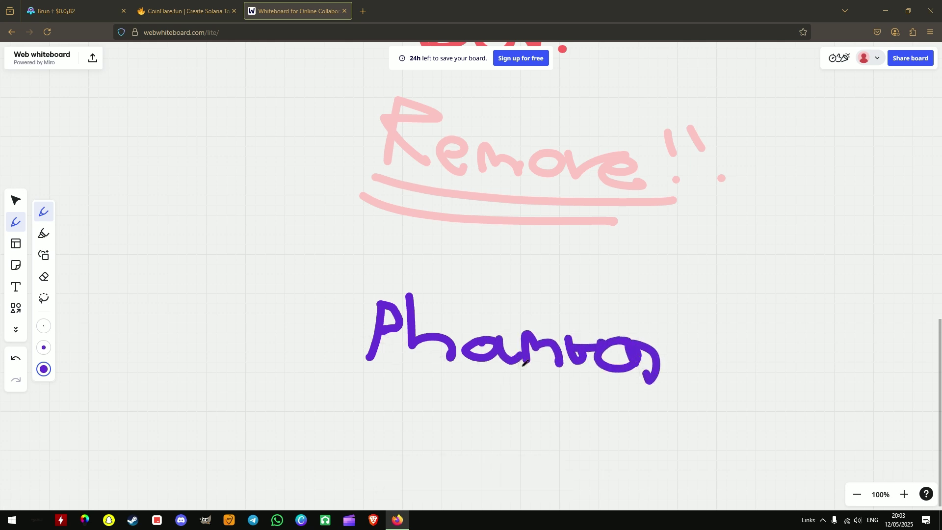
mouse_move(369, 324)
left_mouse_down()
mouse_move(626, 357)
mouse_move(617, 349)
left_mouse_up()
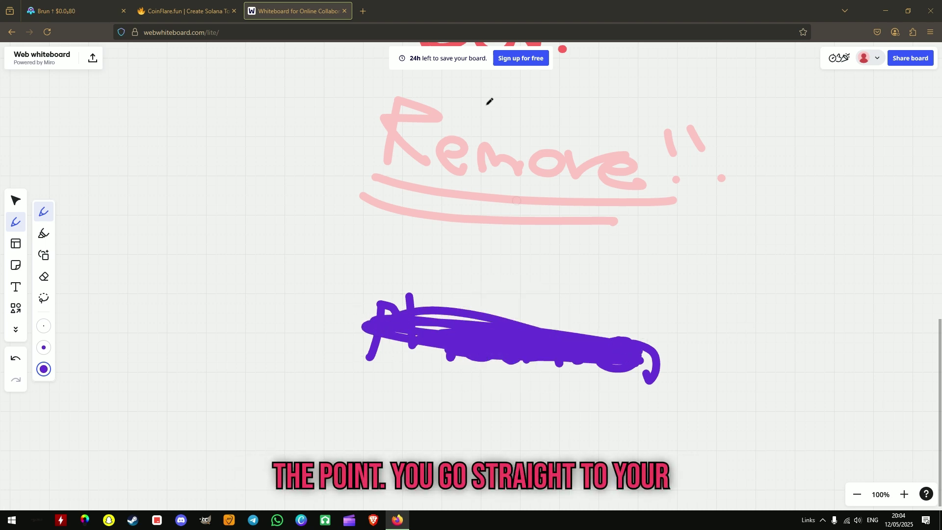
scroll(489, 268, "down", 2)
scroll(489, 269, "down", 2)
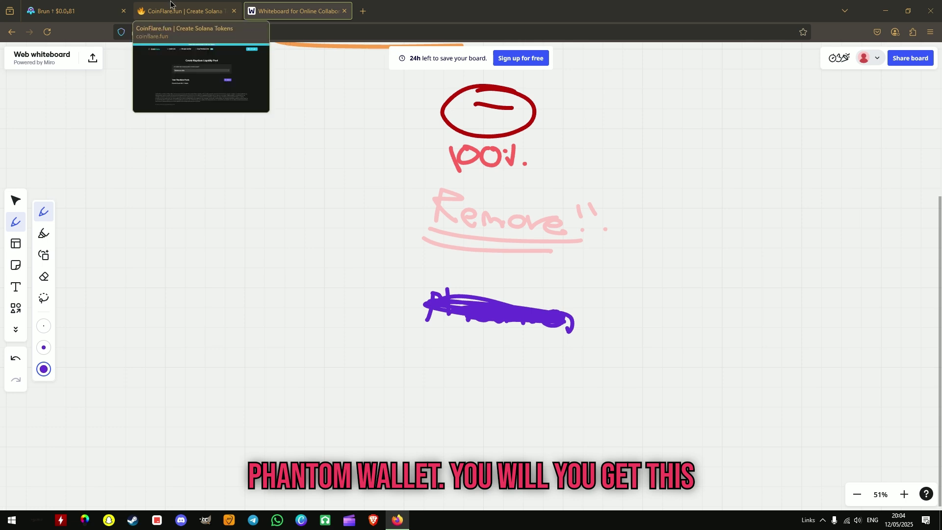
- Glance at The Brunettes Coin's Raydium CLMM chart in Photon, then go back
left_click(84, 6)
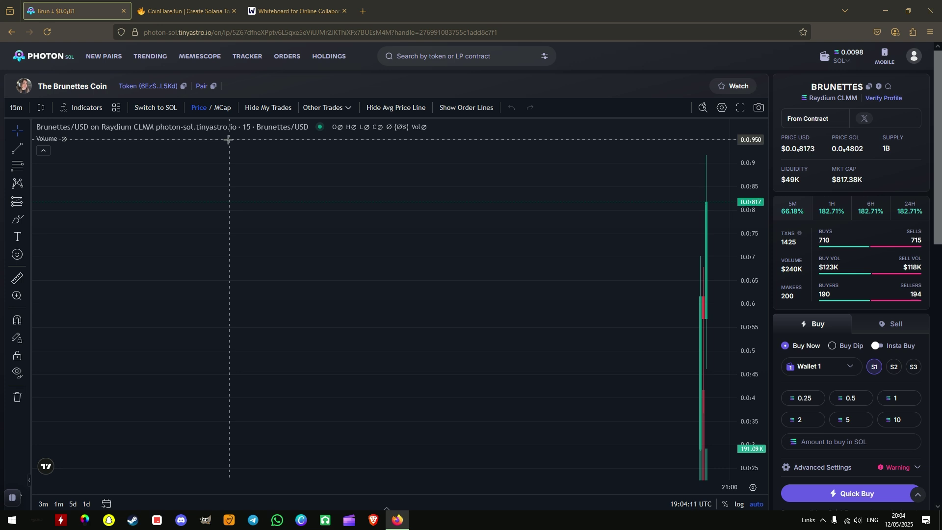
left_click(11, 32)
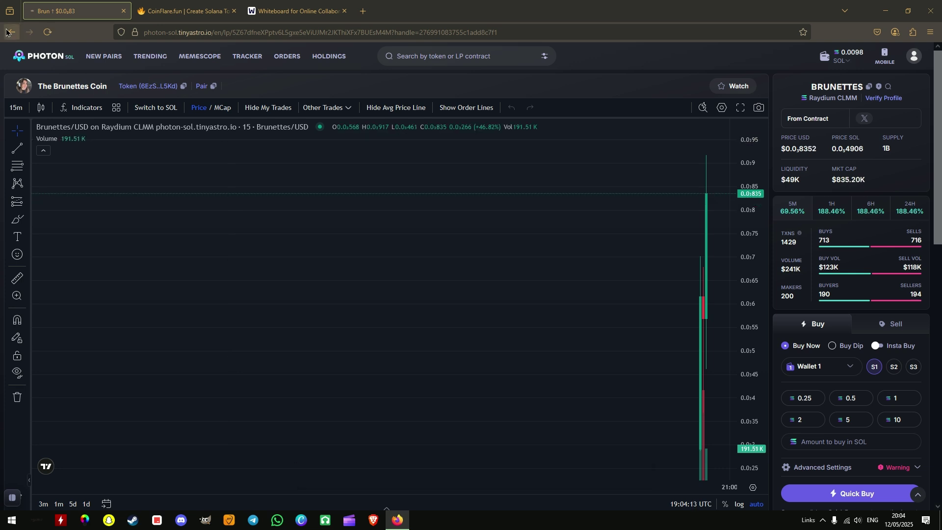
- Show CoinFlare's Create Raydium Liquidity Pool page, with no pools, and its web address
left_click(184, 12)
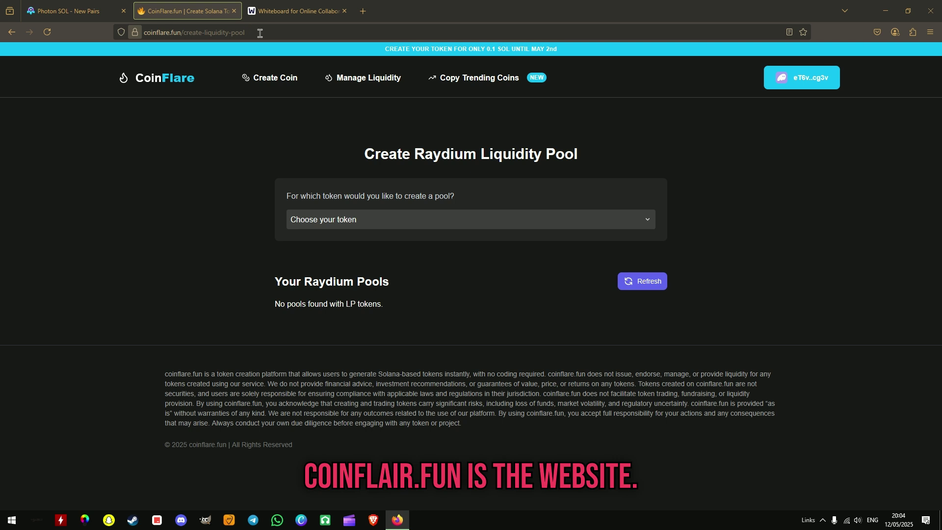
left_click(260, 33)
left_click(83, 142)
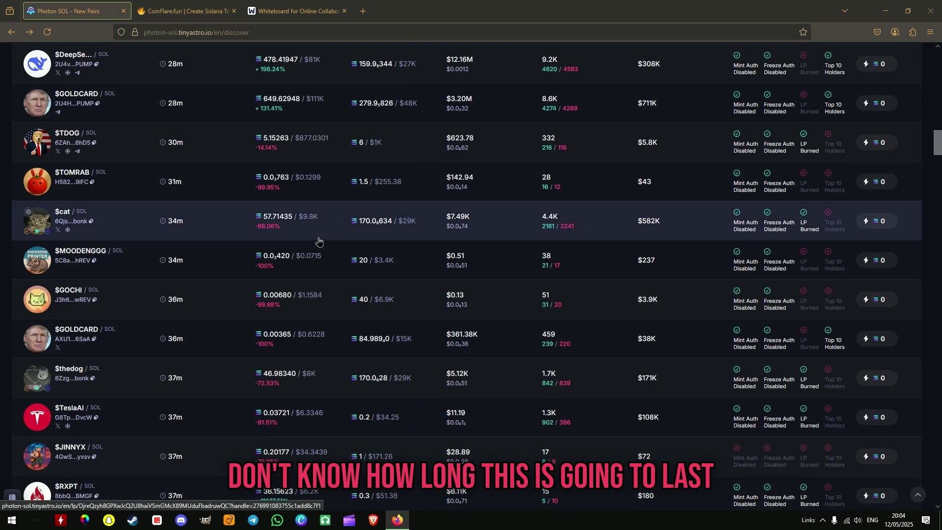
scroll(319, 241, "up", 5)
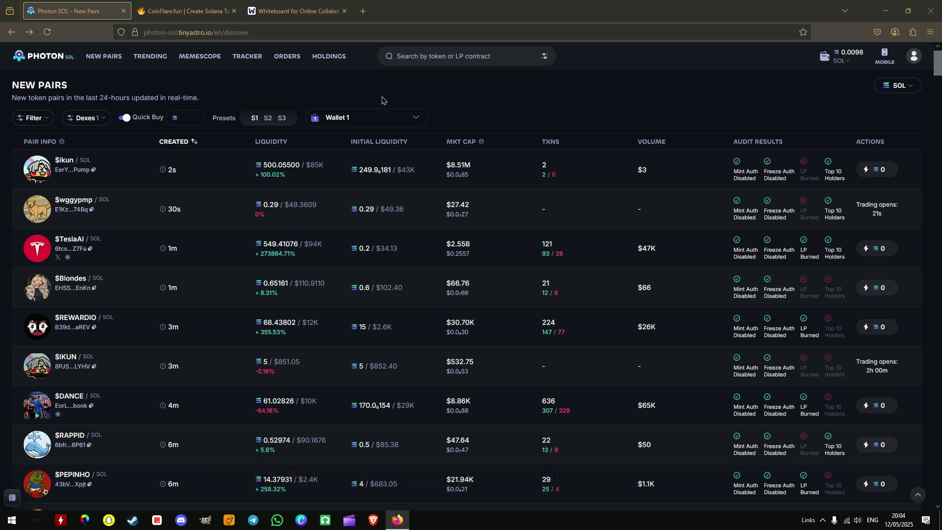
- Filter new pairs to Raydium only and open the $ikun pair page
left_click(101, 121)
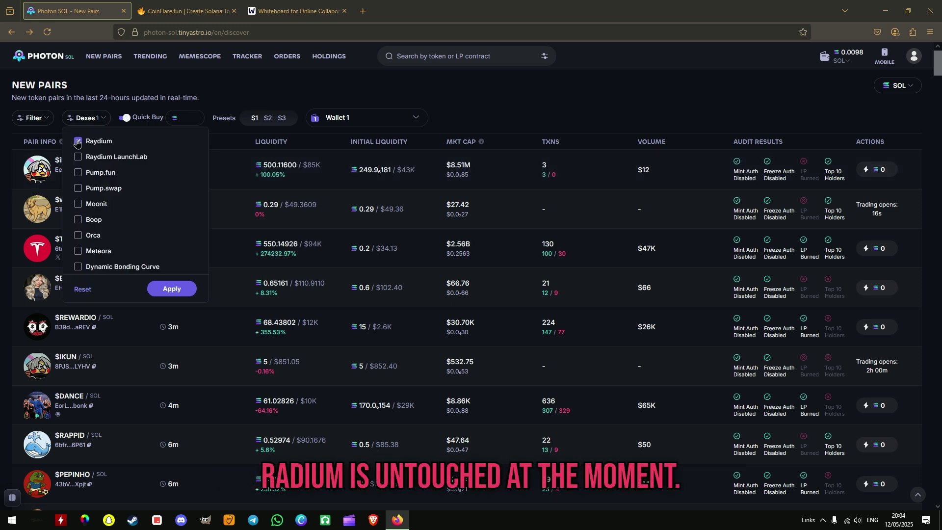
left_click(442, 122)
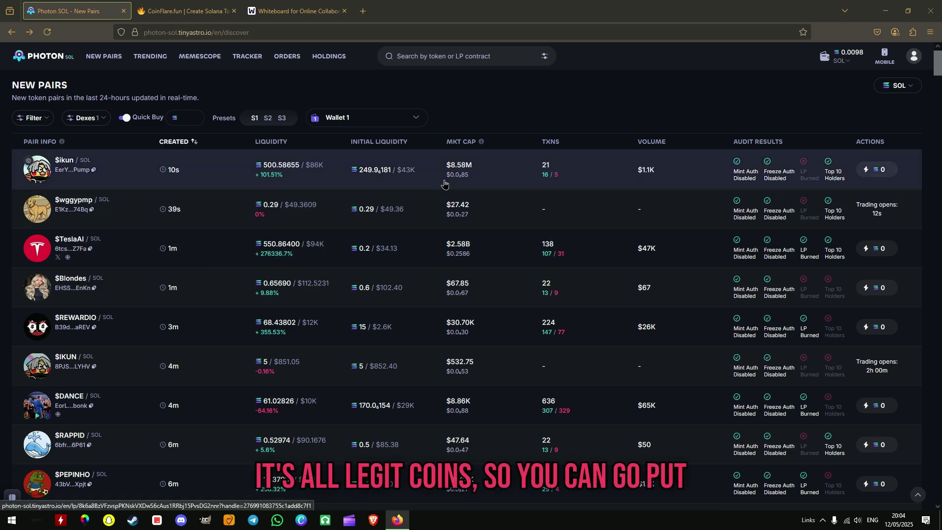
left_click(444, 184)
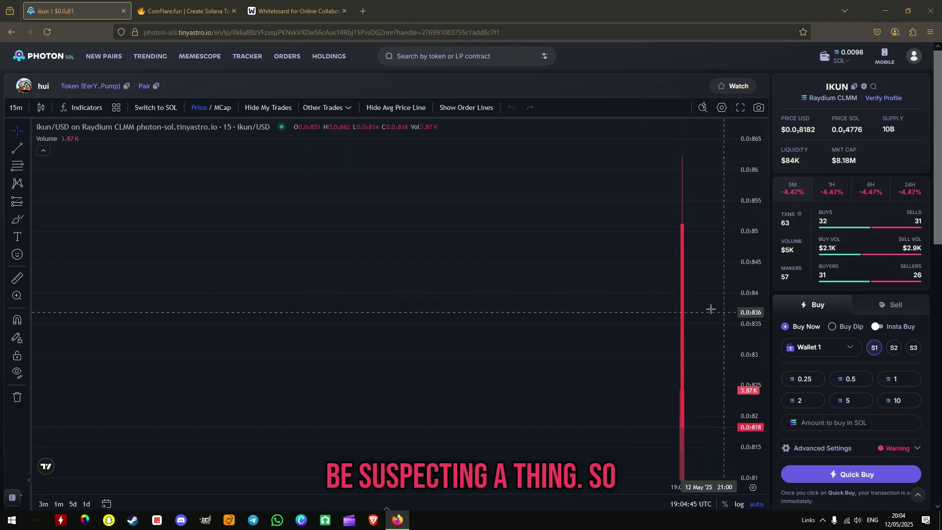
left_click_drag(711, 309, 538, 304)
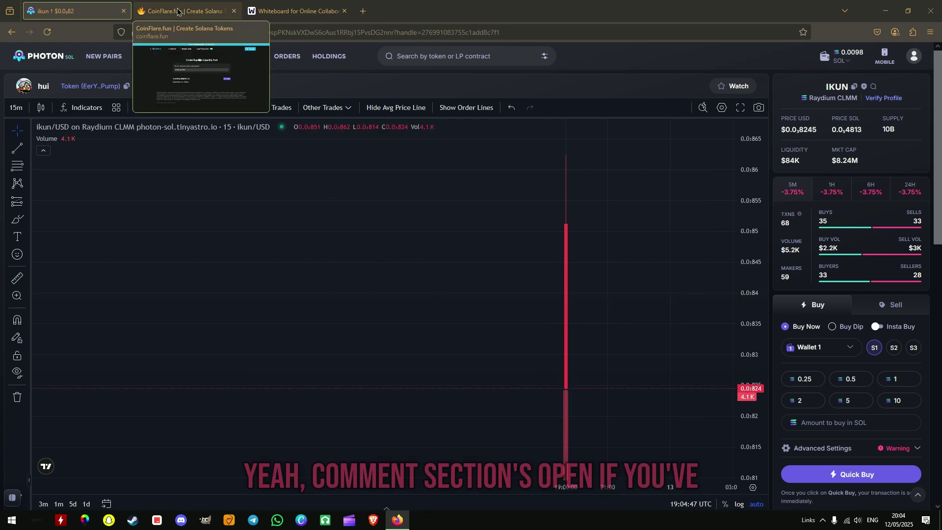